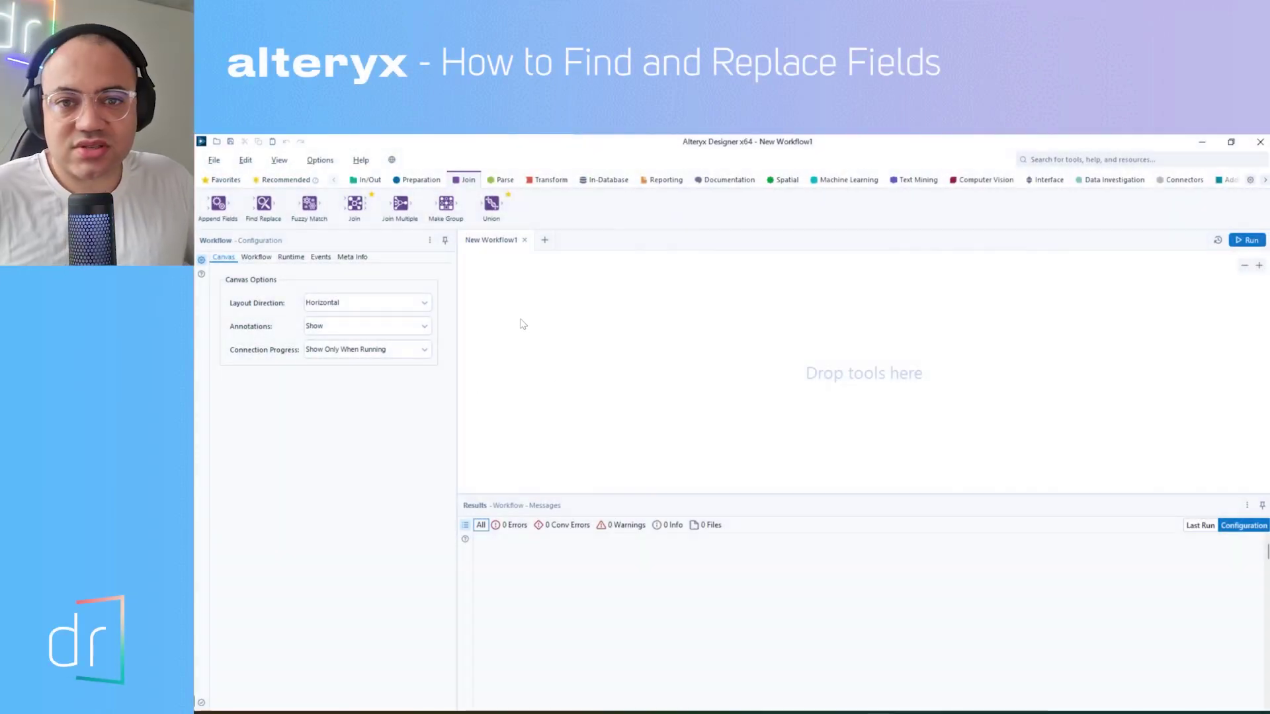
left_click(377, 183)
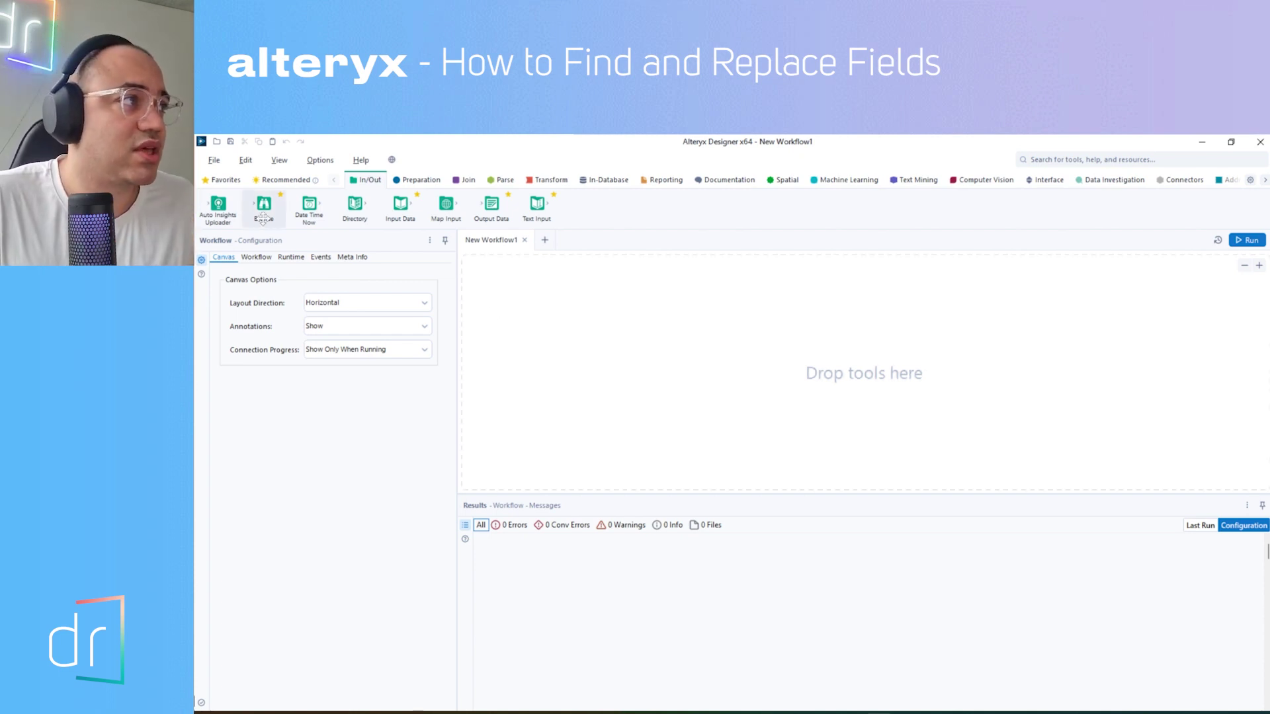
left_click_drag(400, 206, 464, 198)
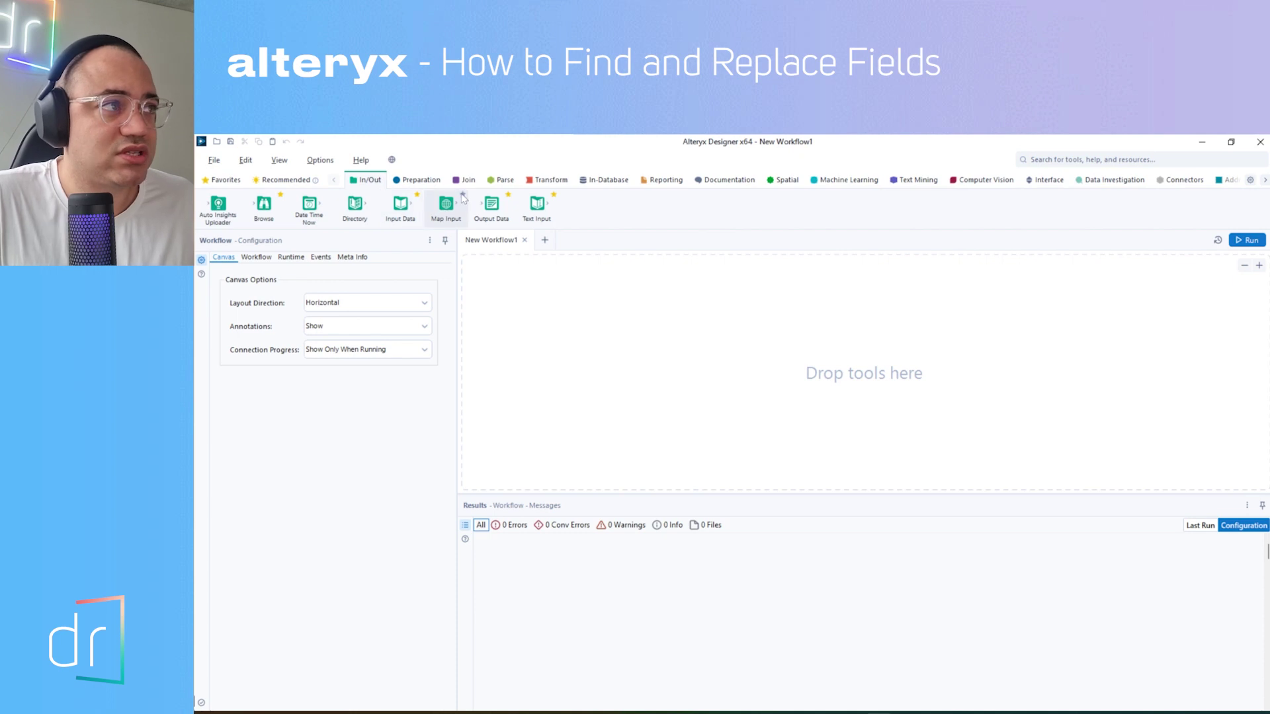
left_click(468, 181)
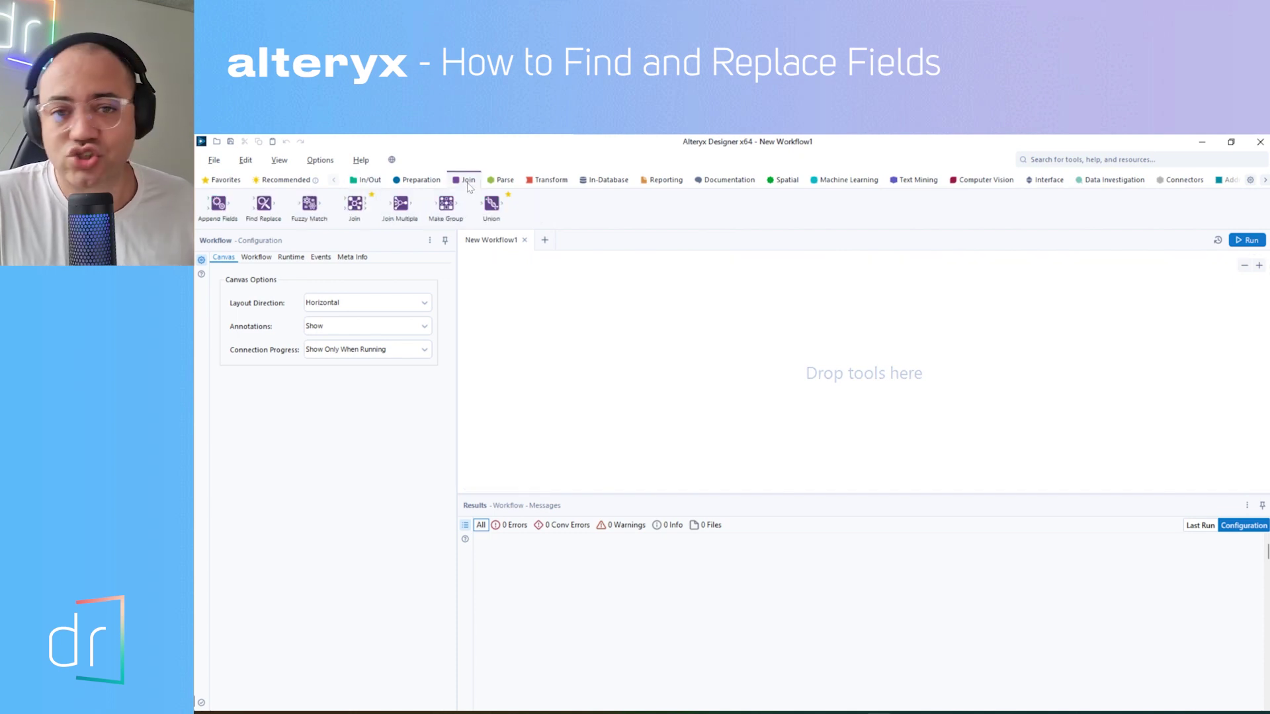
left_click_drag(264, 205, 291, 228)
Place a Text Input tool on the empty canvas and name its first column "Values"
left_click(365, 180)
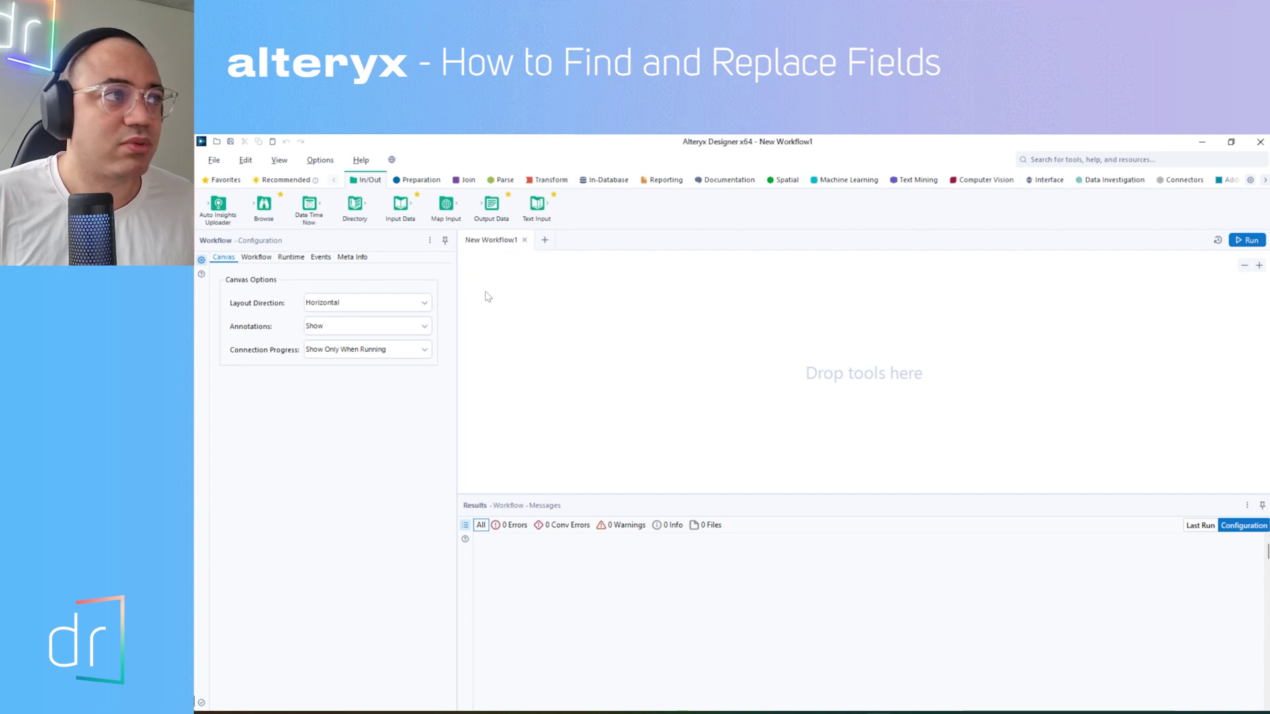
left_click_drag(537, 207, 534, 322)
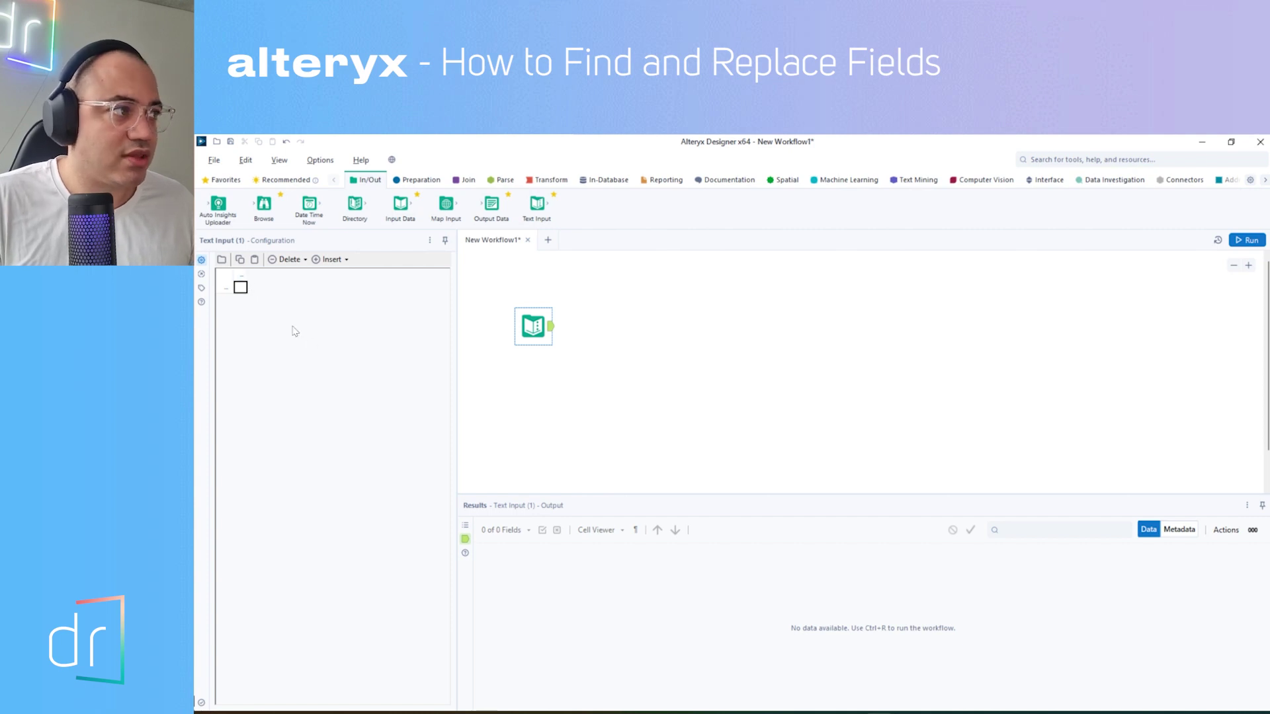
left_click(241, 274)
type("Values")
key("Return")
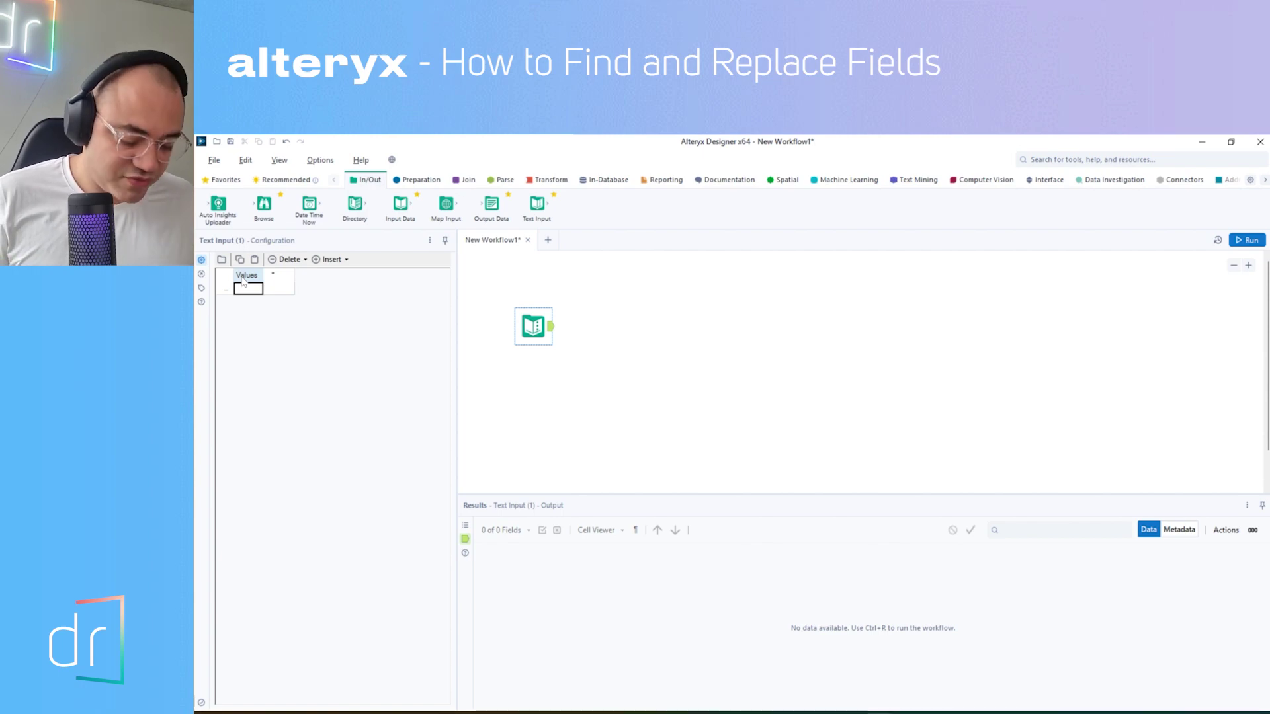
Enter the values 1,50, 10,50 and 12,50 in three rows of the Values column
type("1")
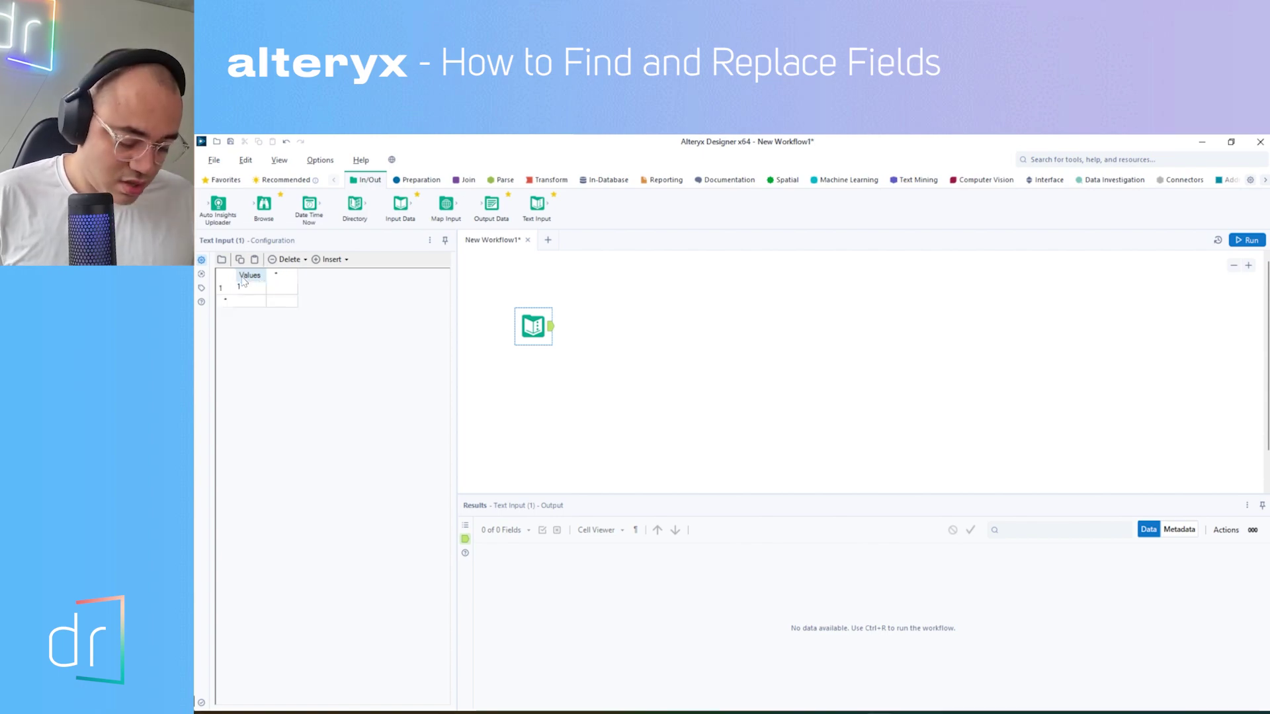
type(".50")
key("Return")
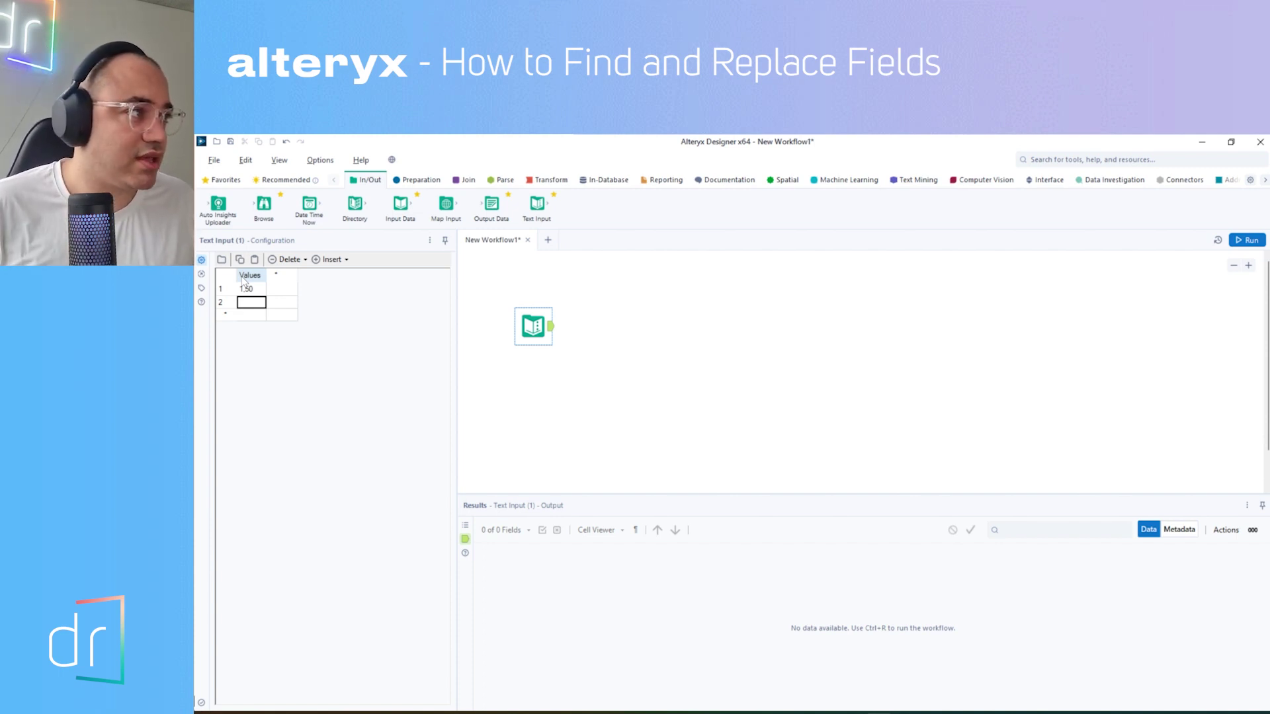
type("10.50")
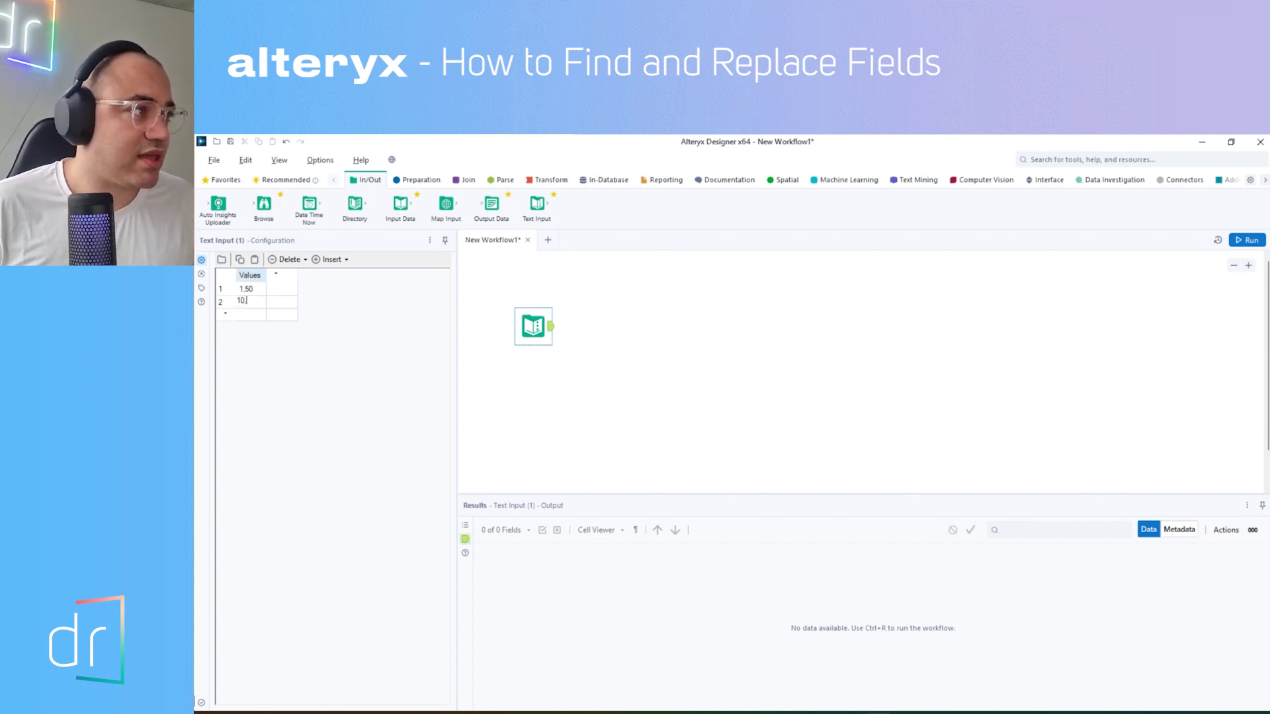
key("Return")
type("12.50")
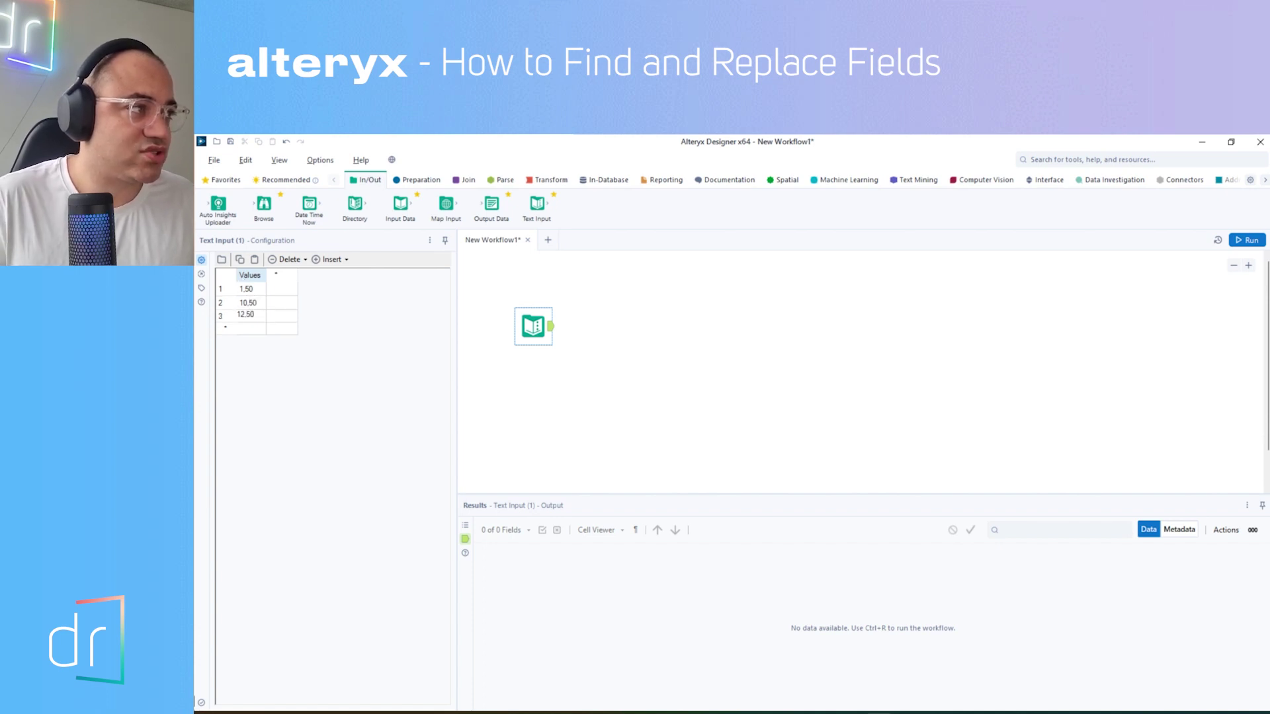
left_click(272, 306)
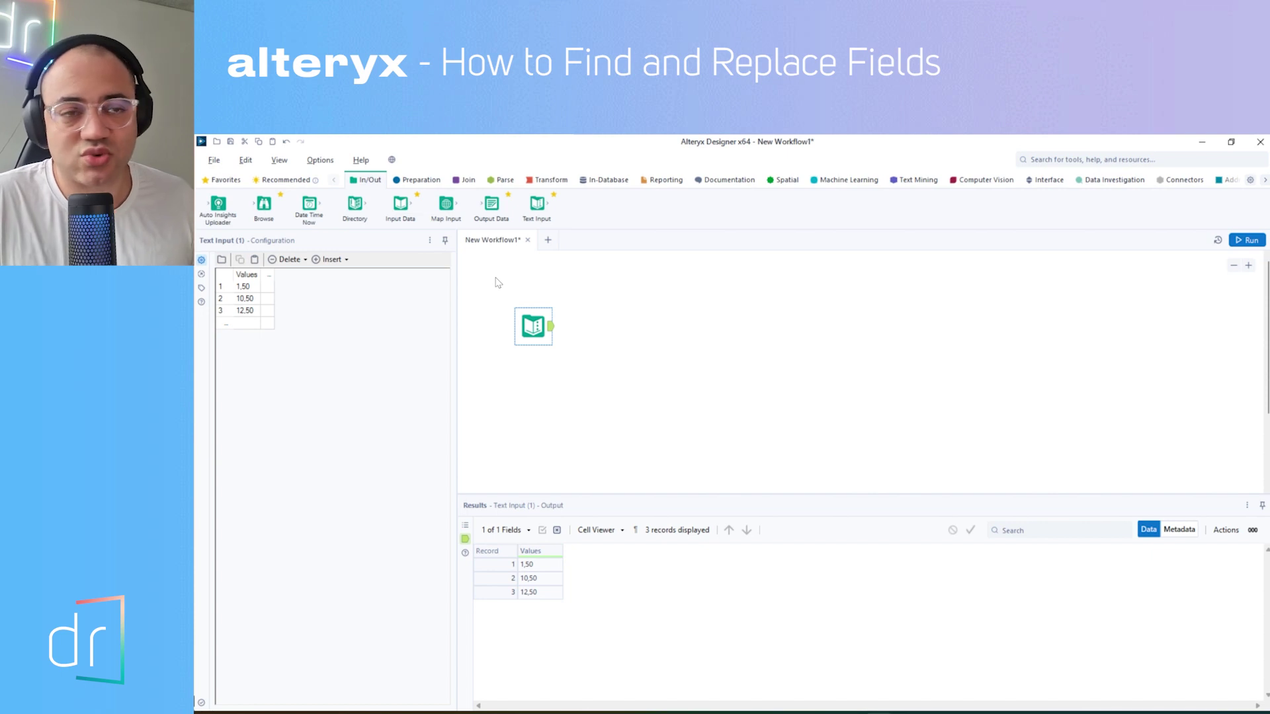
Place a second Text Input tool below the first one and select it for configuration
left_click_drag(539, 207, 535, 394)
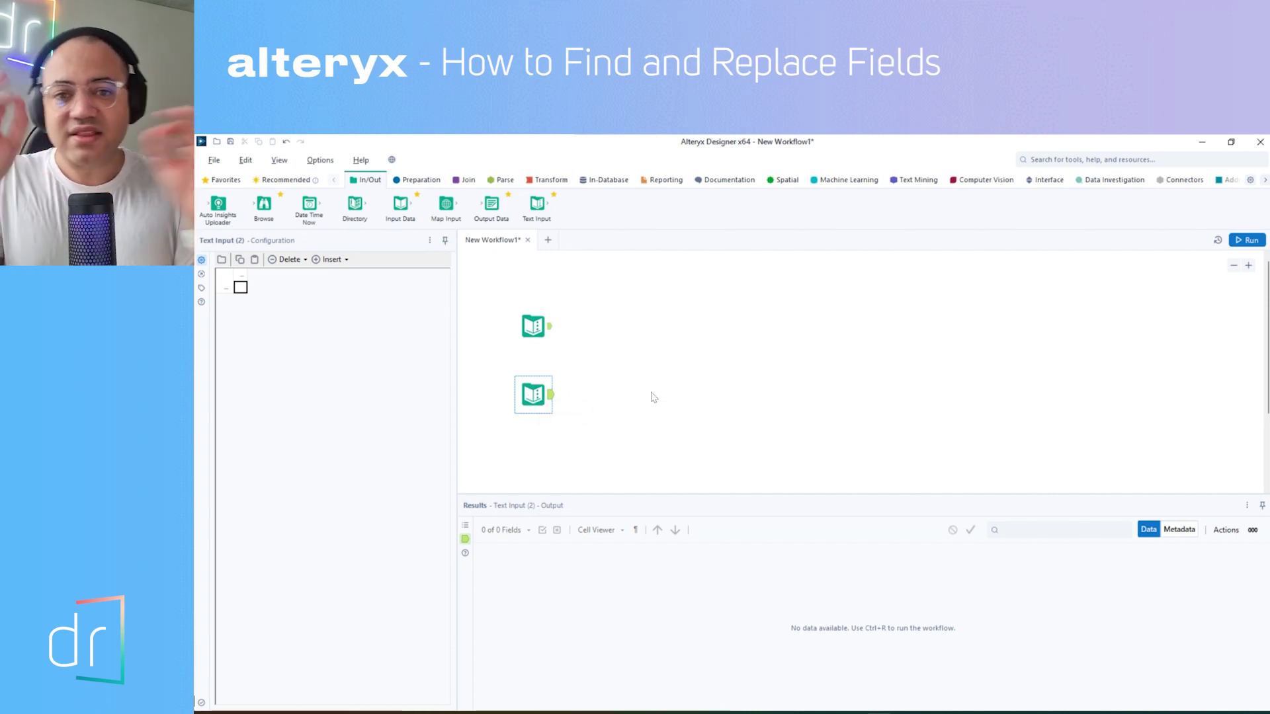
left_click(532, 324)
left_click(540, 382)
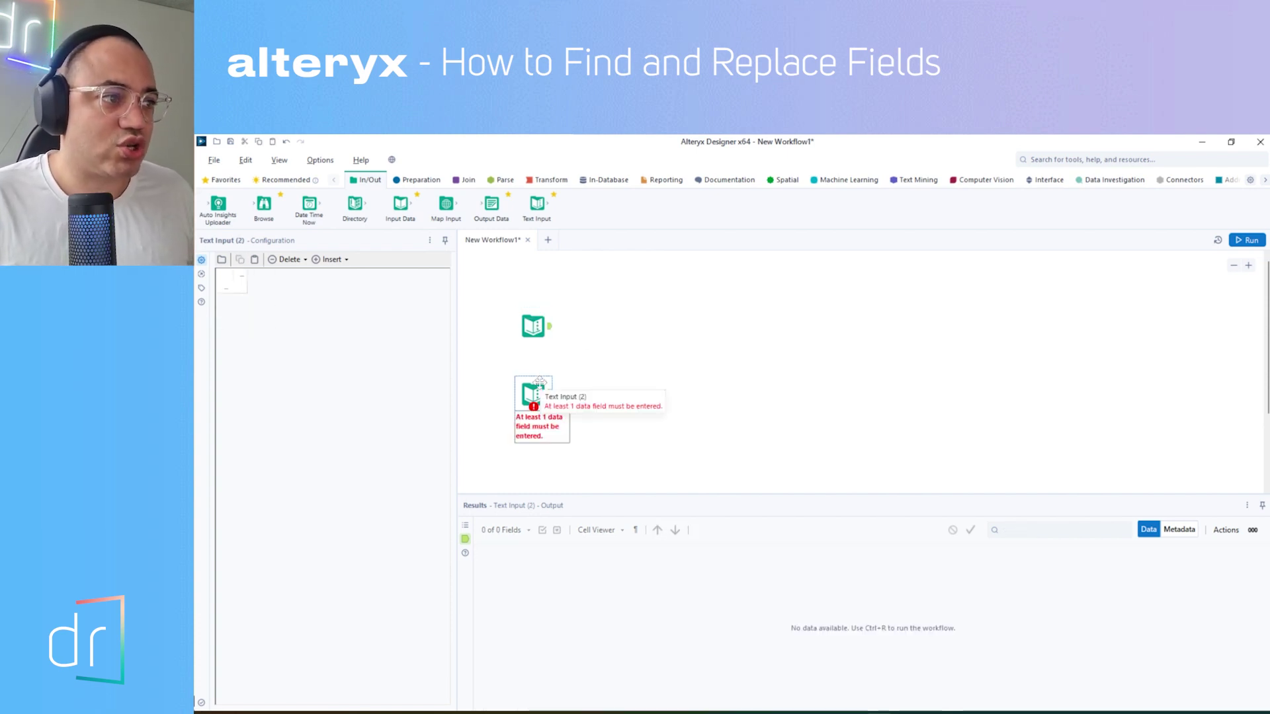
Name the first column of the second Text Input "Field to Find"
left_click(240, 273)
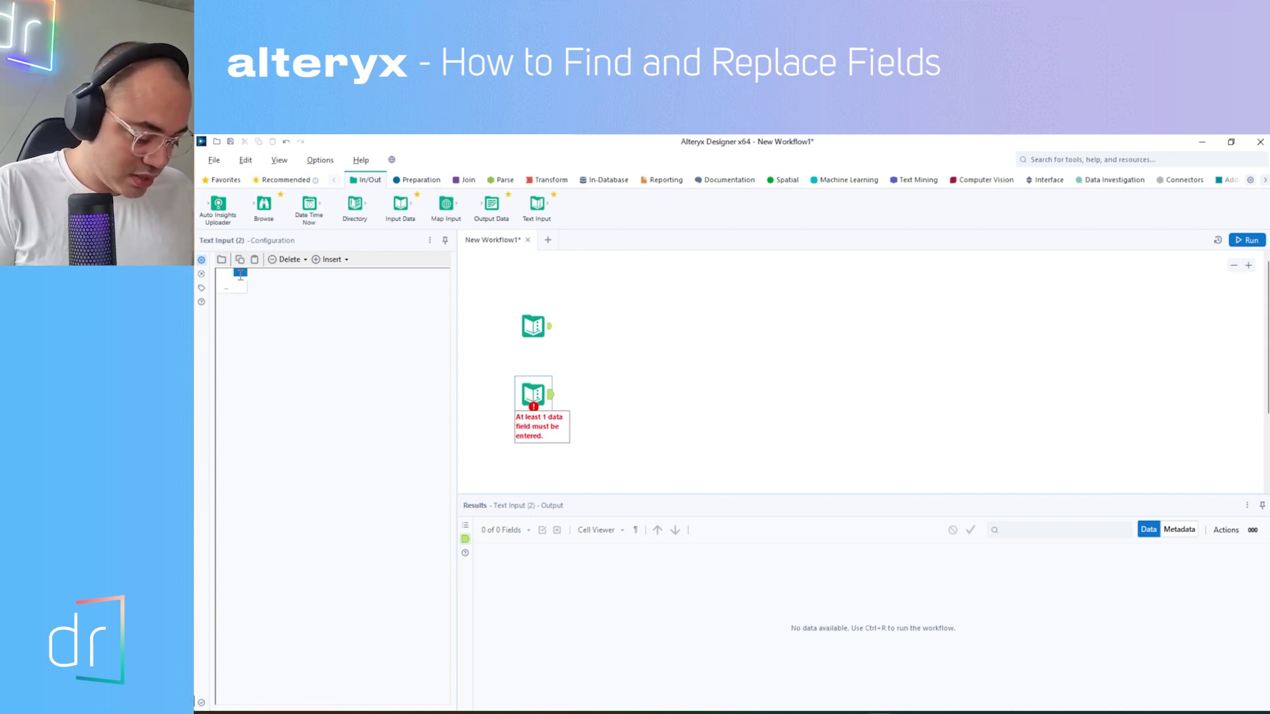
type("Fild")
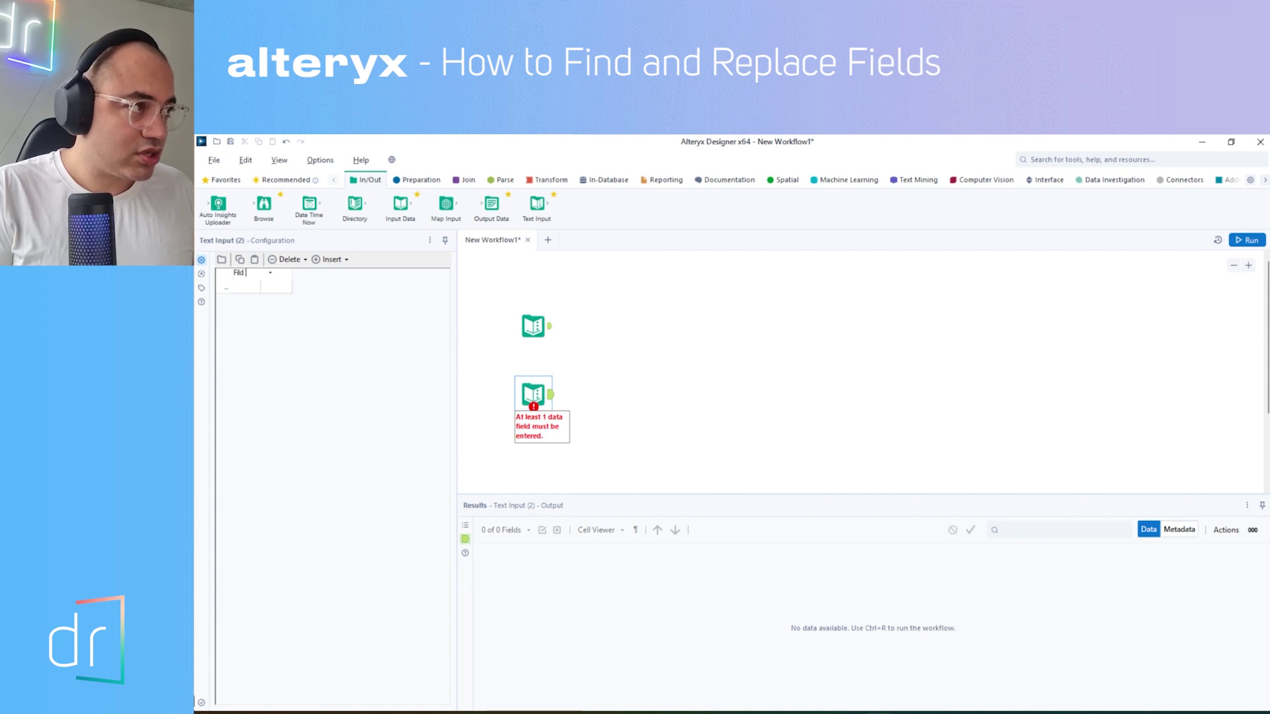
key("BackSpace")
key("BackSpace")
type("eld to")
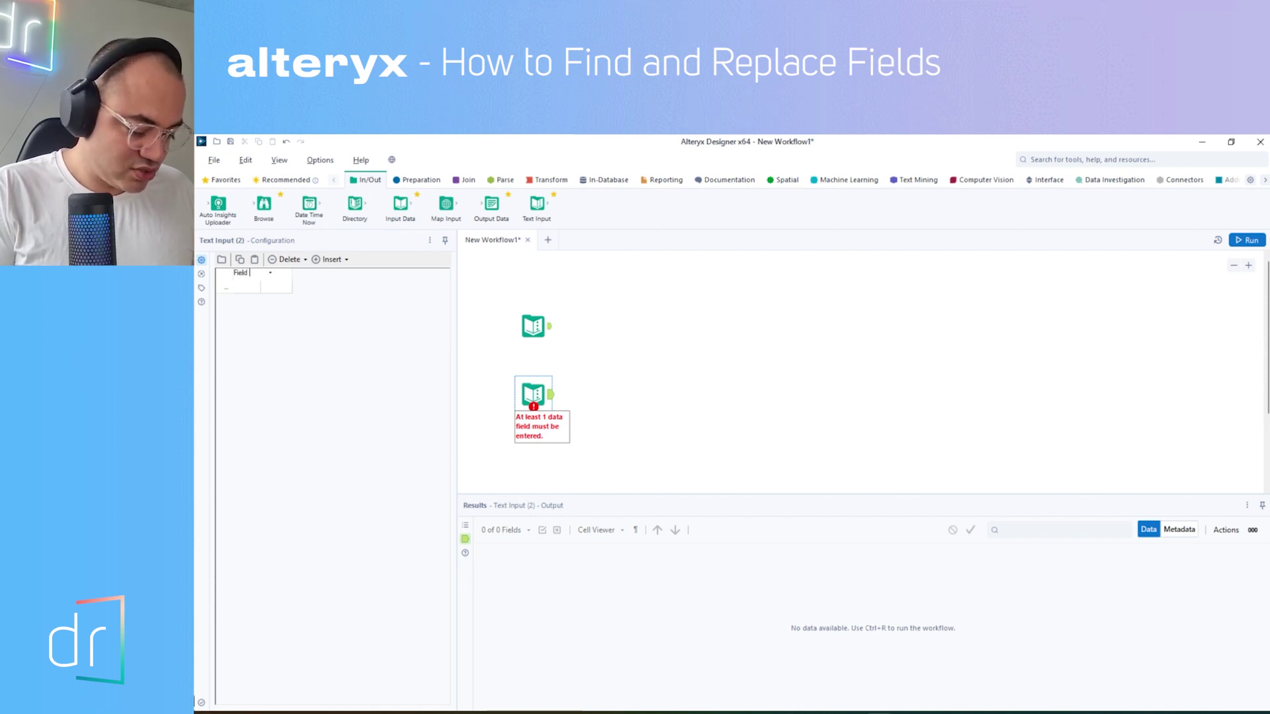
type(" Fild")
key("BackSpace")
key("BackSpace")
type("ind")
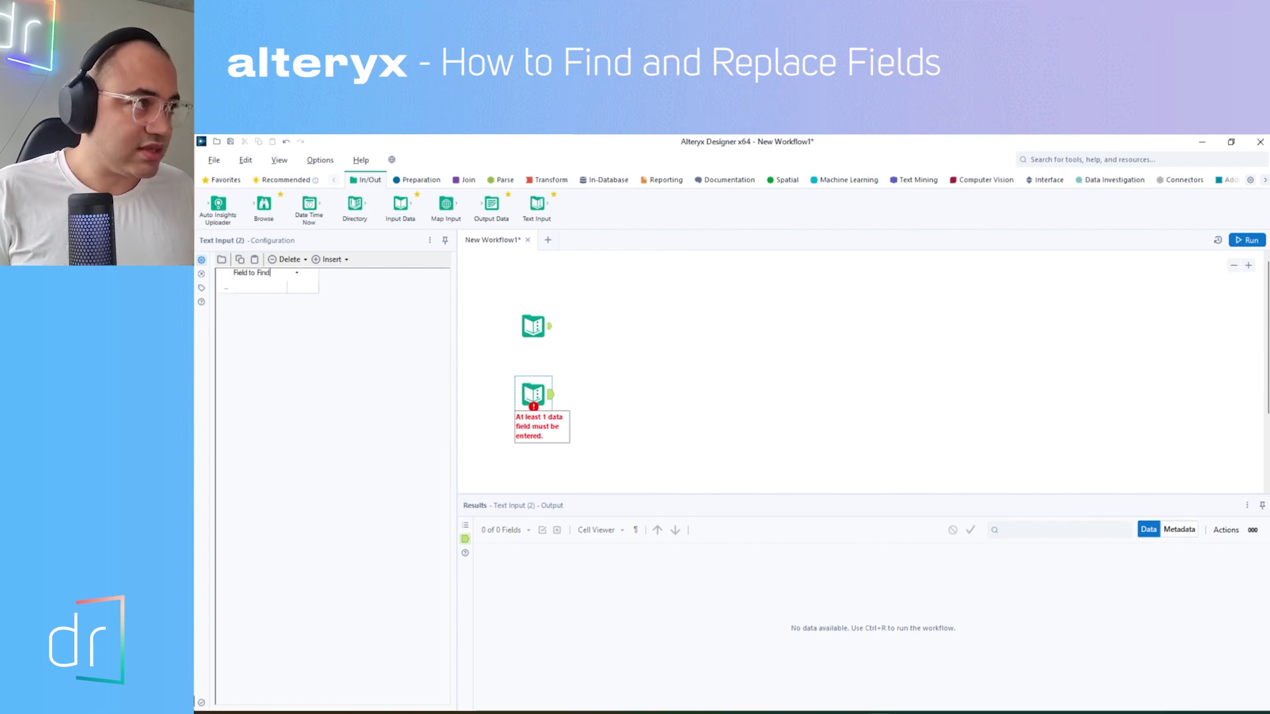
Rename the second Text Input's column as "Value to Find" and enter a comma in its first row
double_click(250, 273)
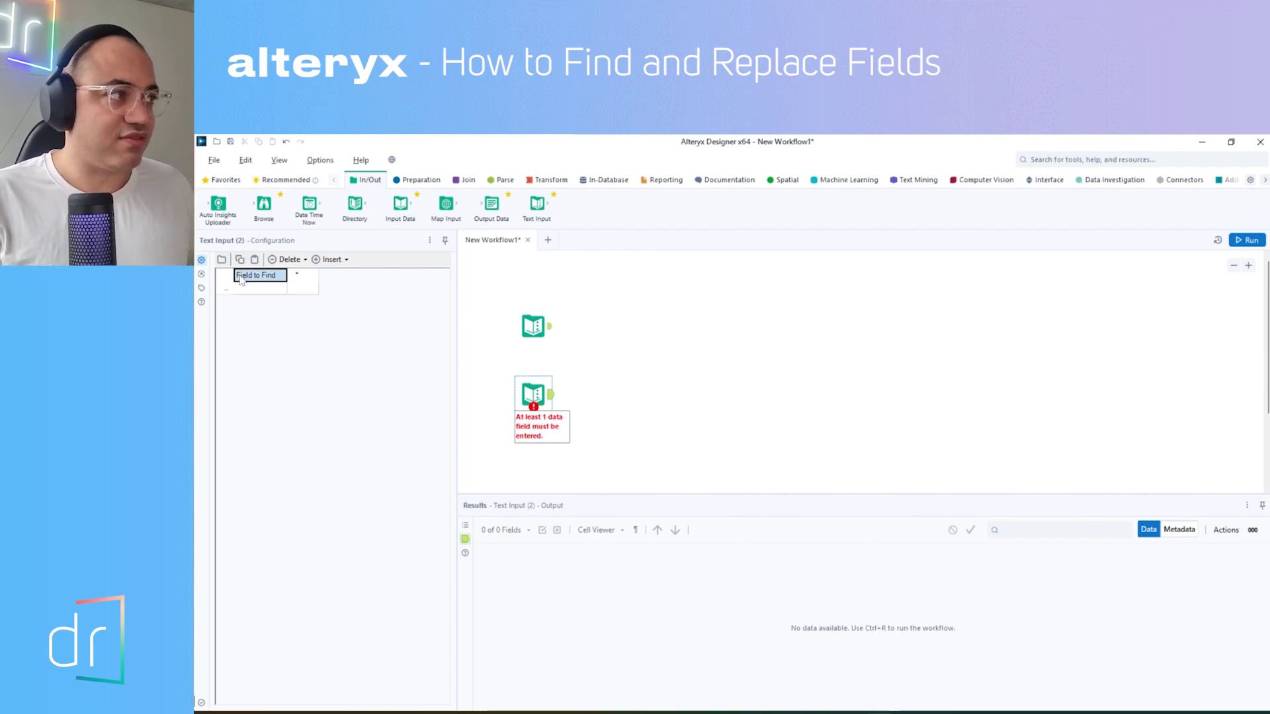
left_click_drag(248, 273, 230, 272)
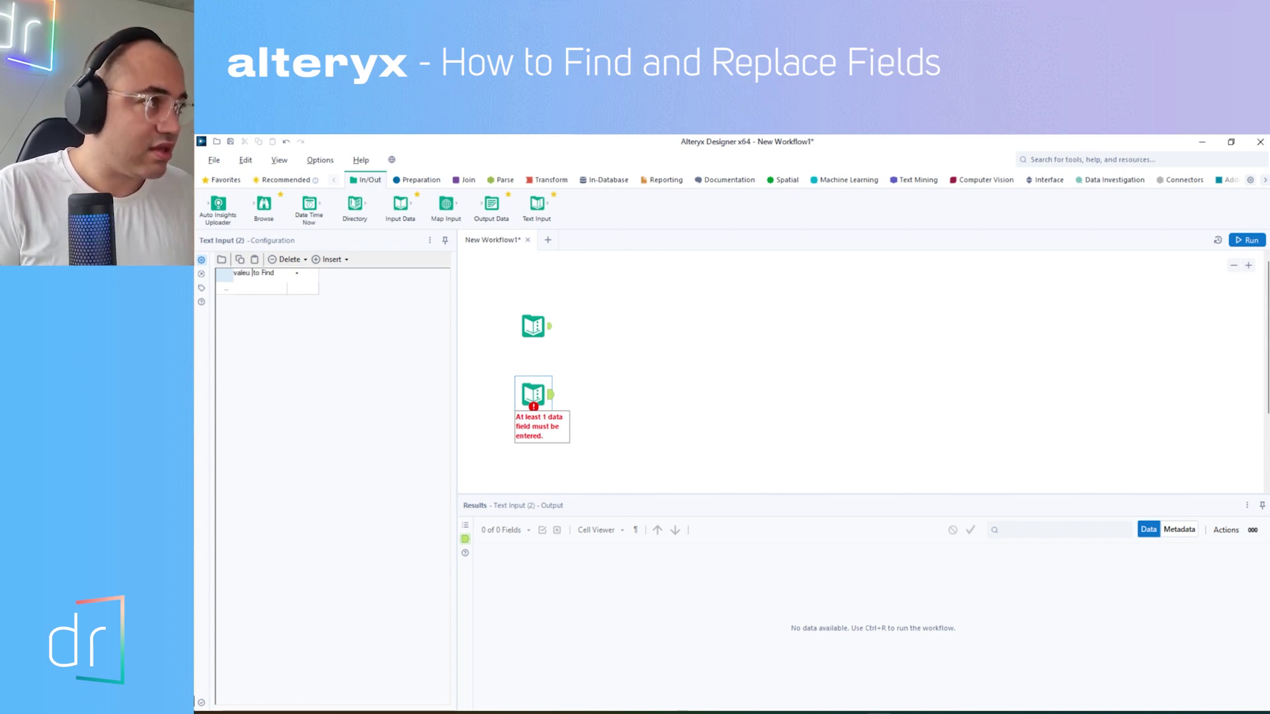
key("BackSpace")
type("Value")
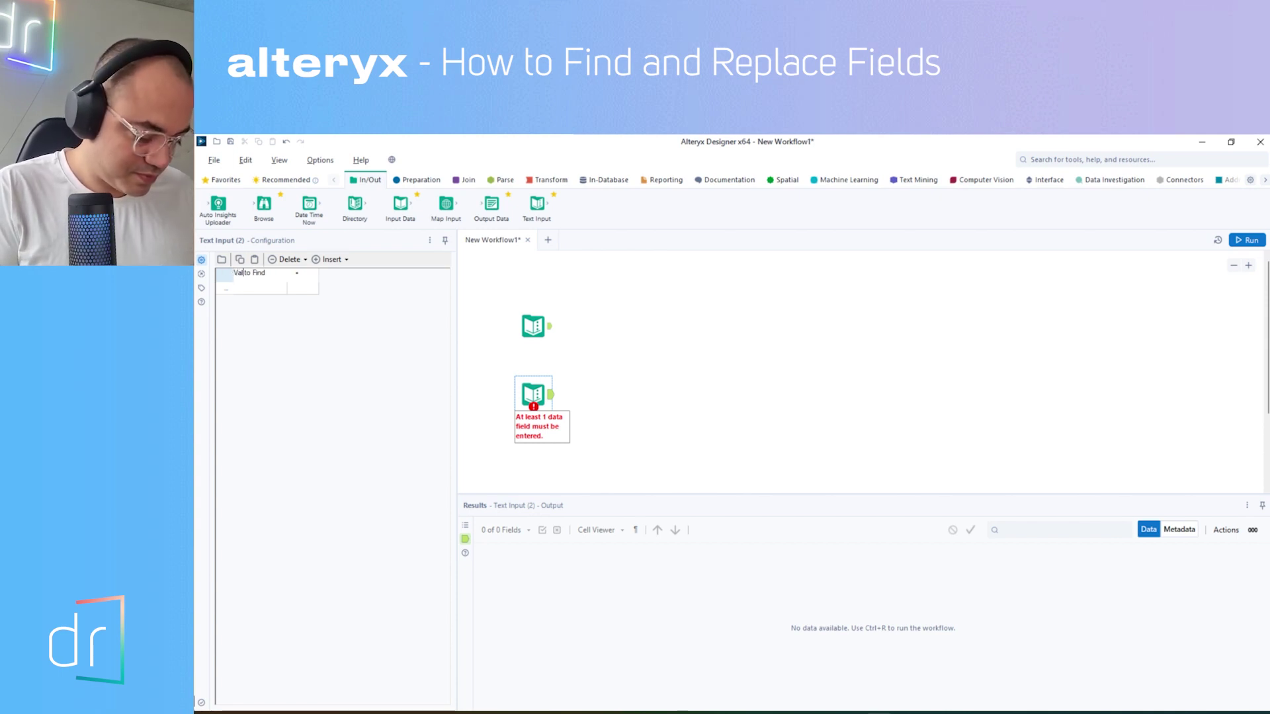
key("Return")
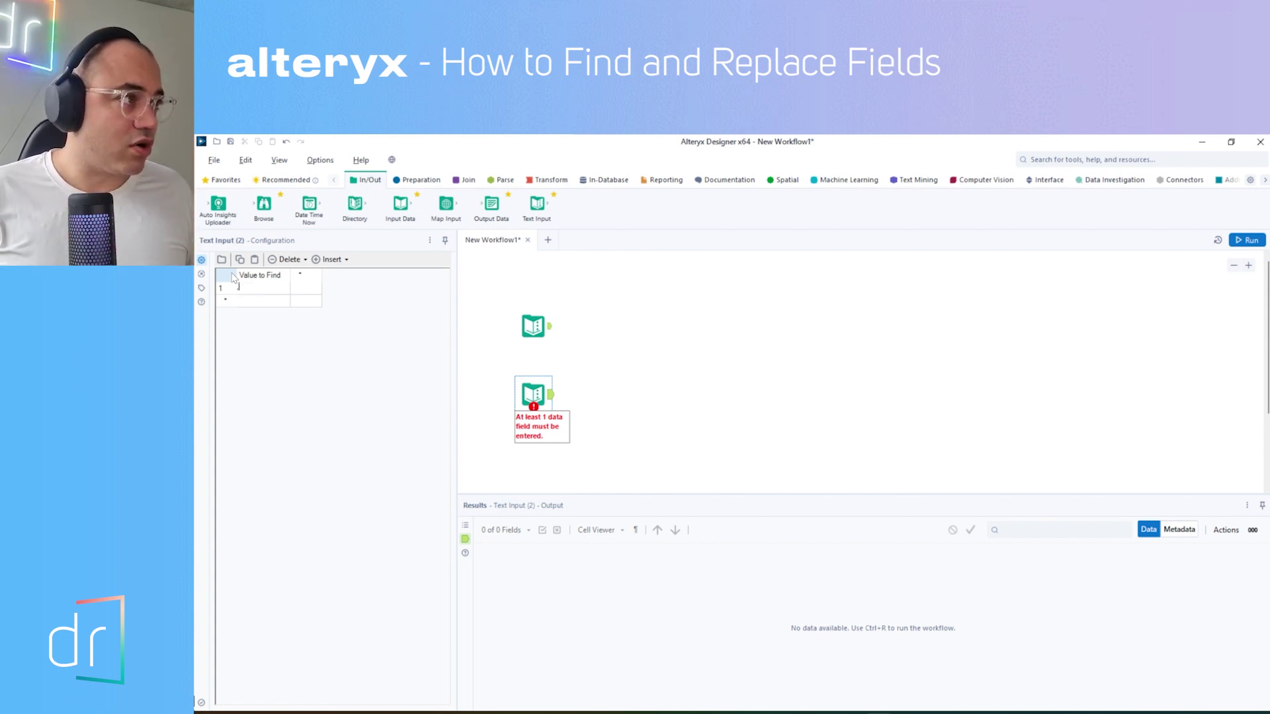
Add a second column named "Value to Replace" and enter a period in its first row
key("Tab")
key("Up")
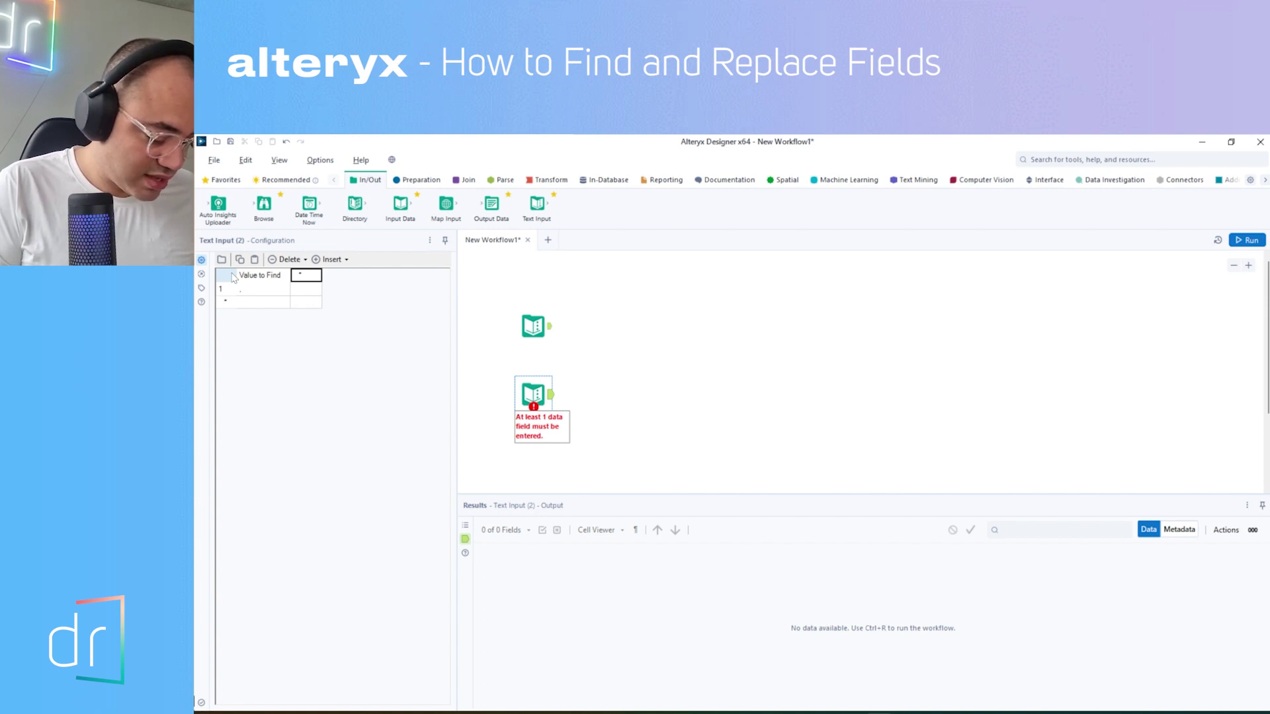
type("Value")
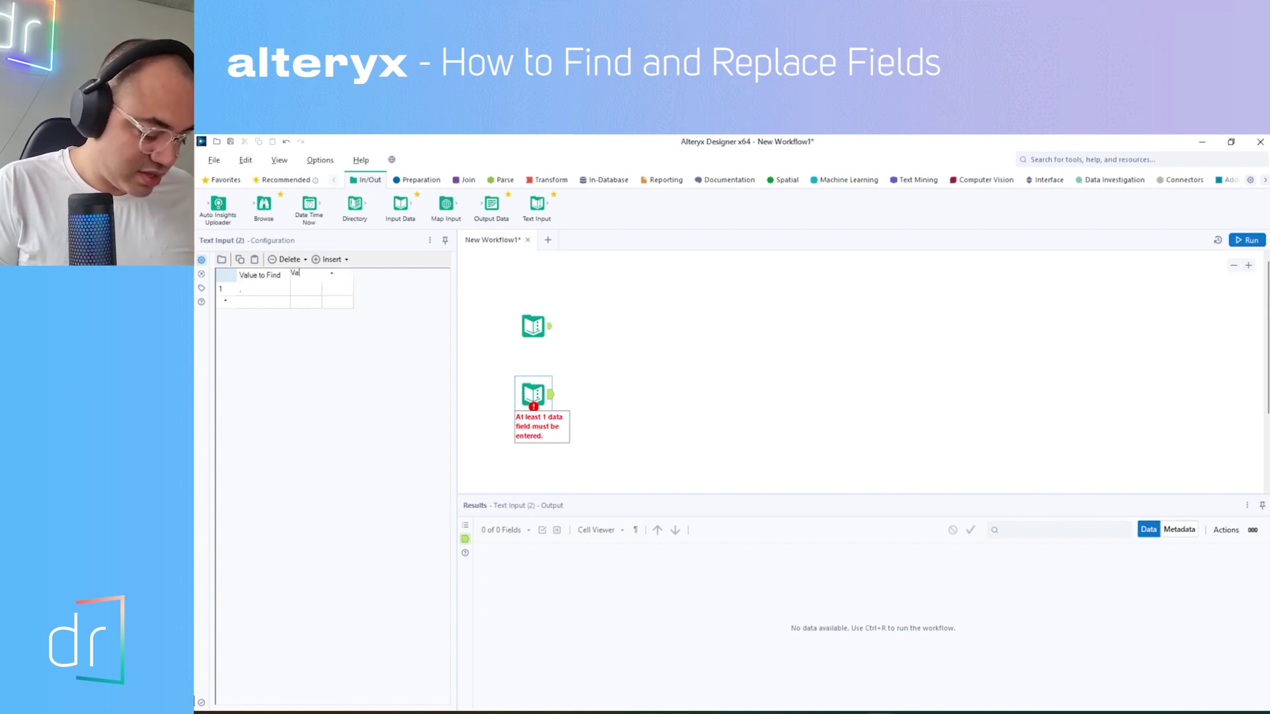
type("o Replace")
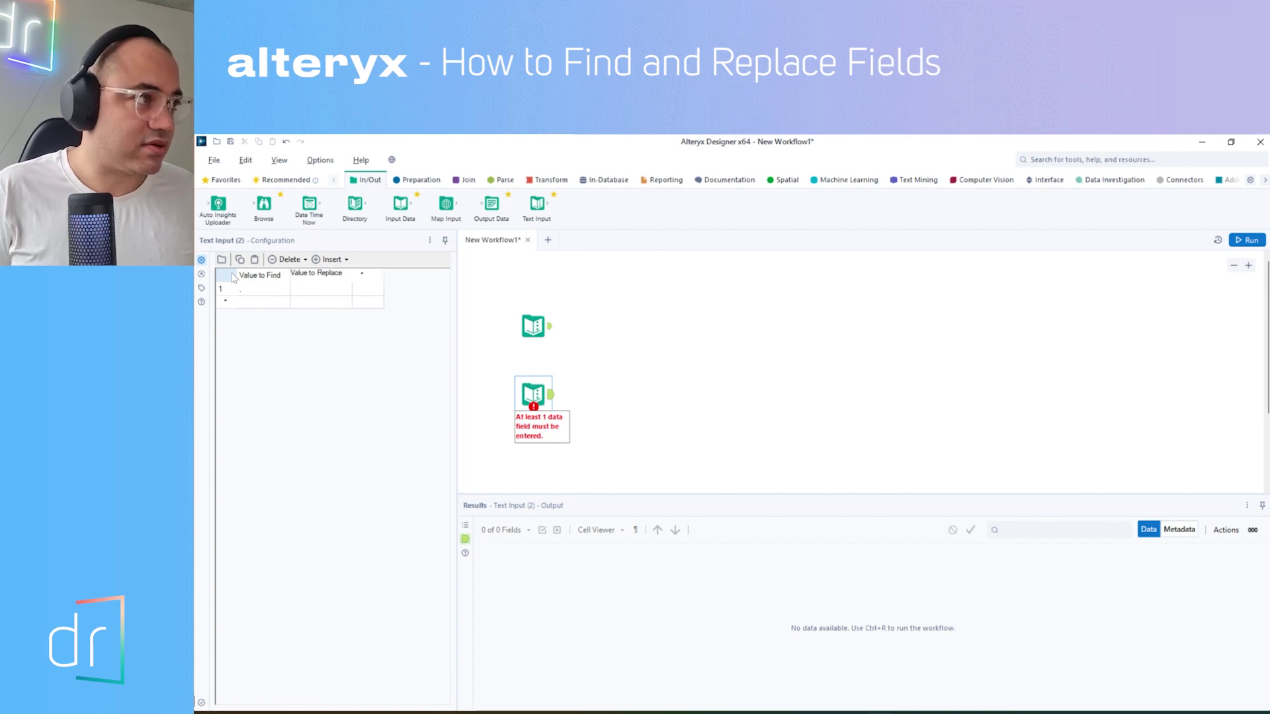
key("Return")
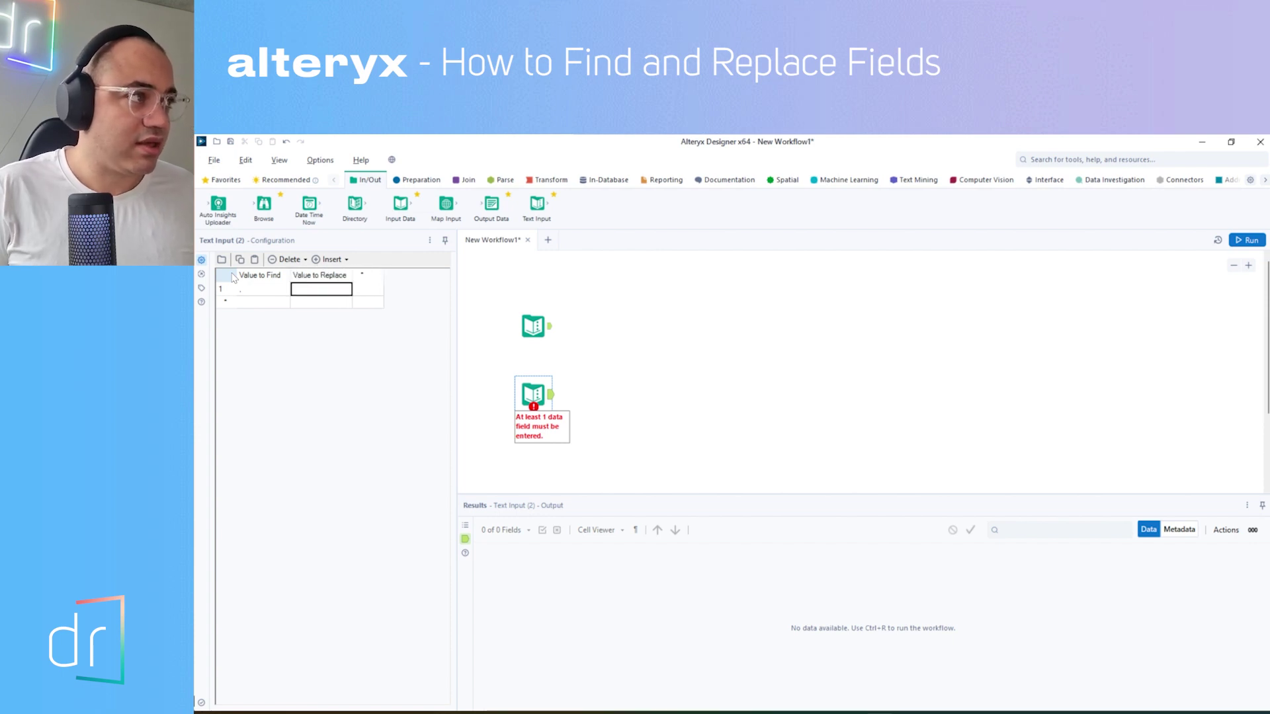
key("F2")
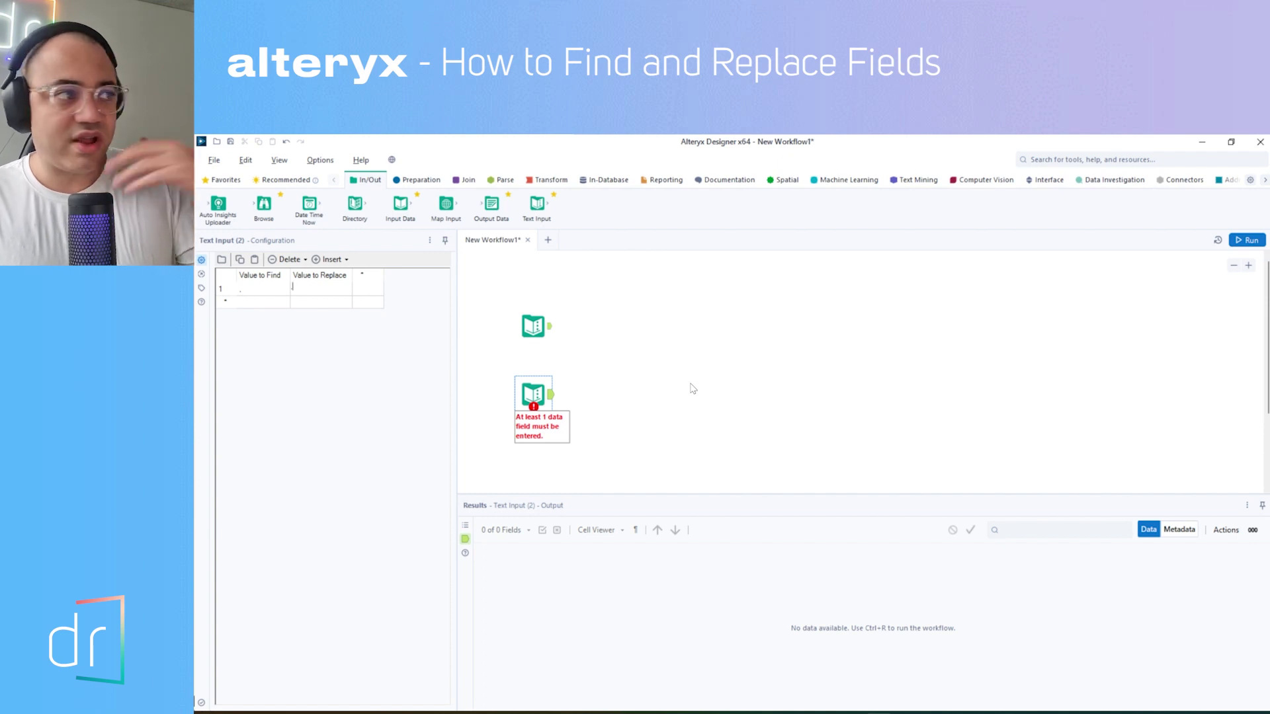
left_click(257, 304)
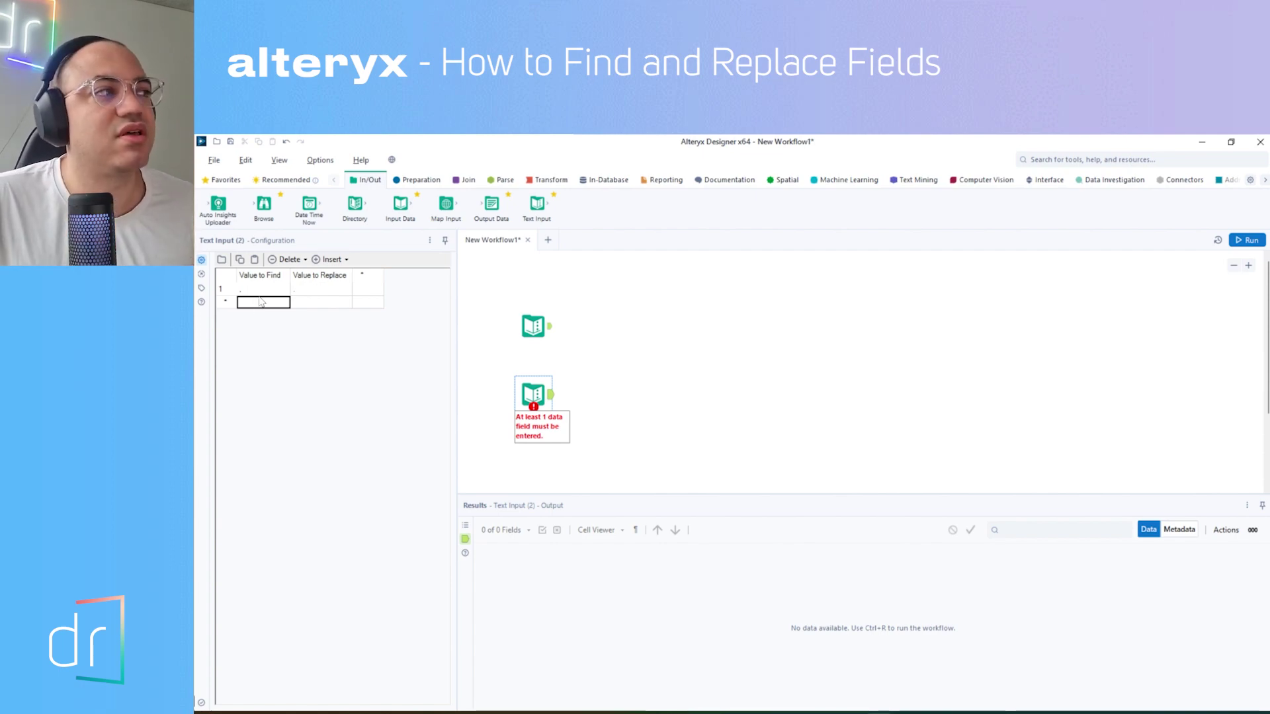
Check the first-row entries under Value to Find and Value to Replace against each other
left_click(265, 294)
left_click(297, 295)
left_click(280, 295)
left_click(299, 295)
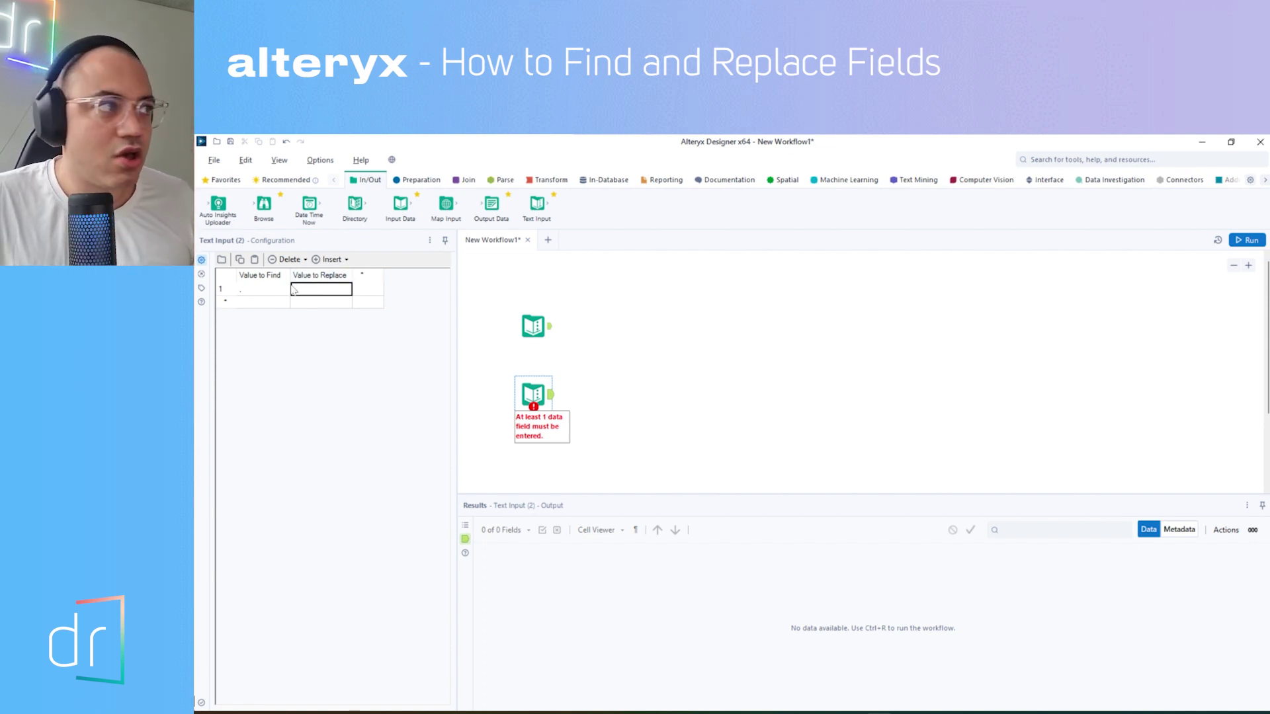
left_click(269, 296)
left_click(328, 299)
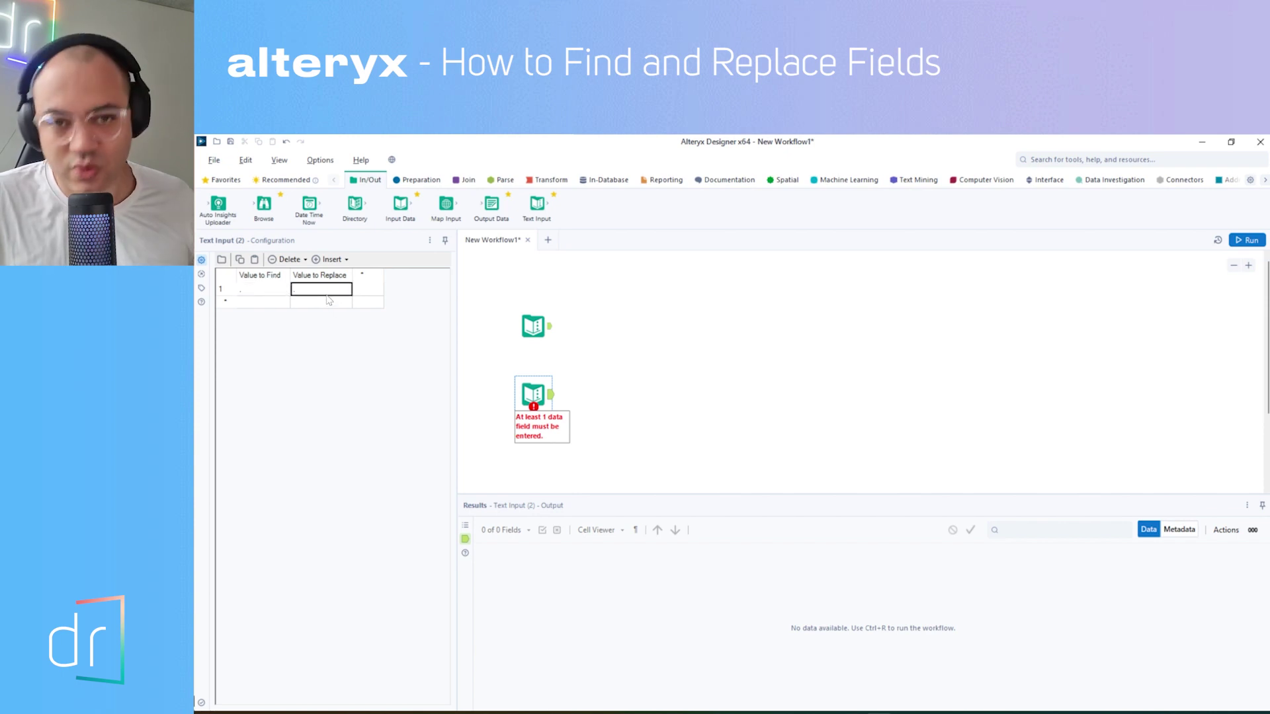
left_click(268, 292)
left_click(311, 293)
left_click(269, 292)
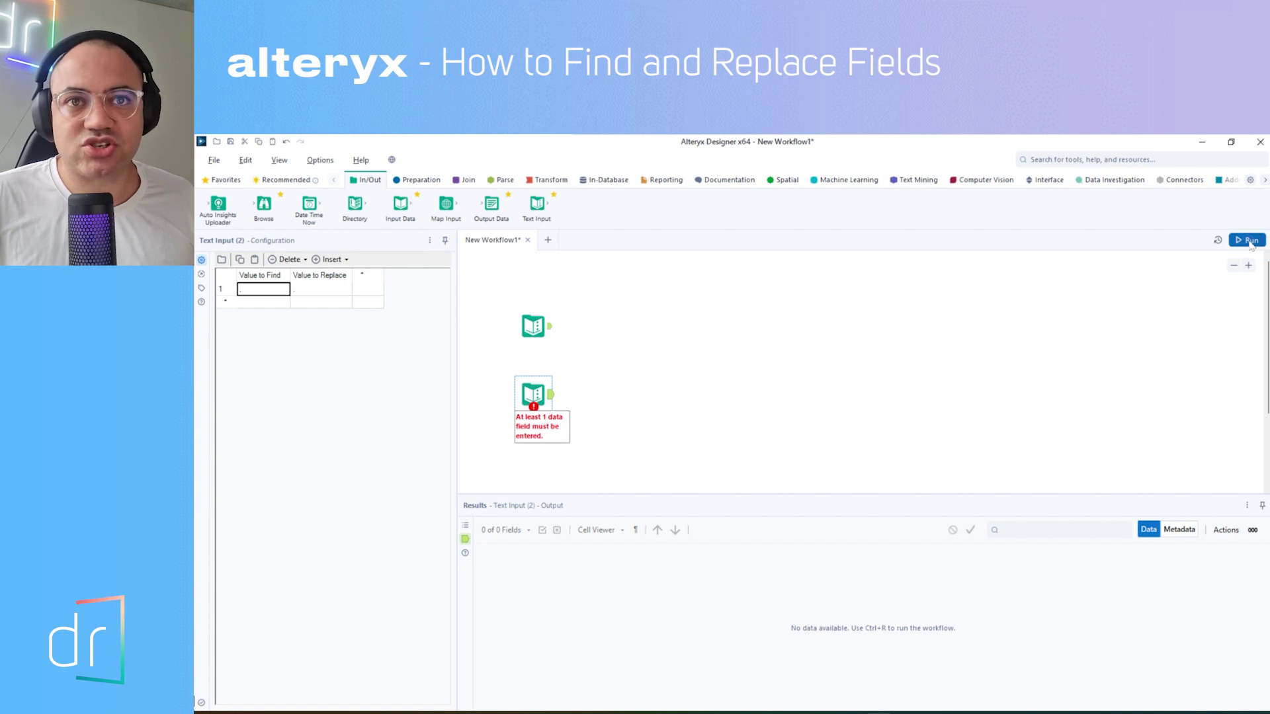
Run the workflow and inspect the output data of both Text Input tools
left_click(1247, 241)
left_click(553, 329)
left_click(545, 396)
left_click(549, 327)
left_click(551, 392)
left_click(549, 327)
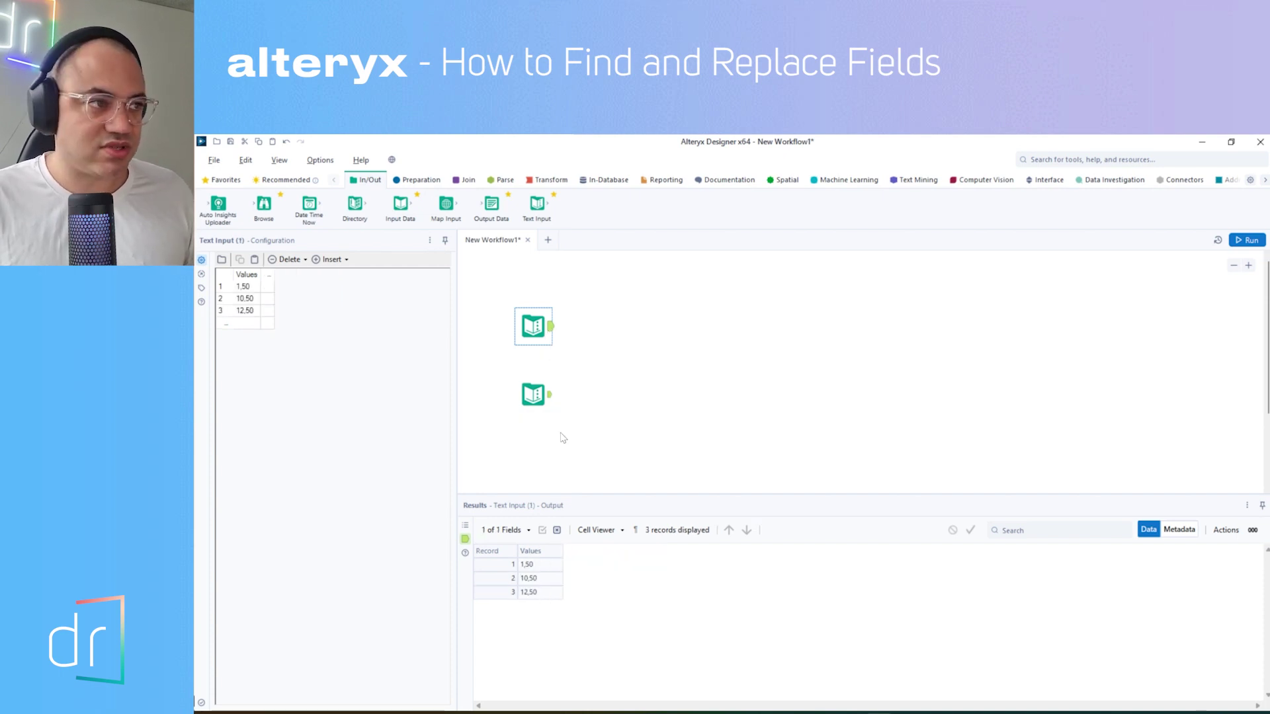
left_click(546, 394)
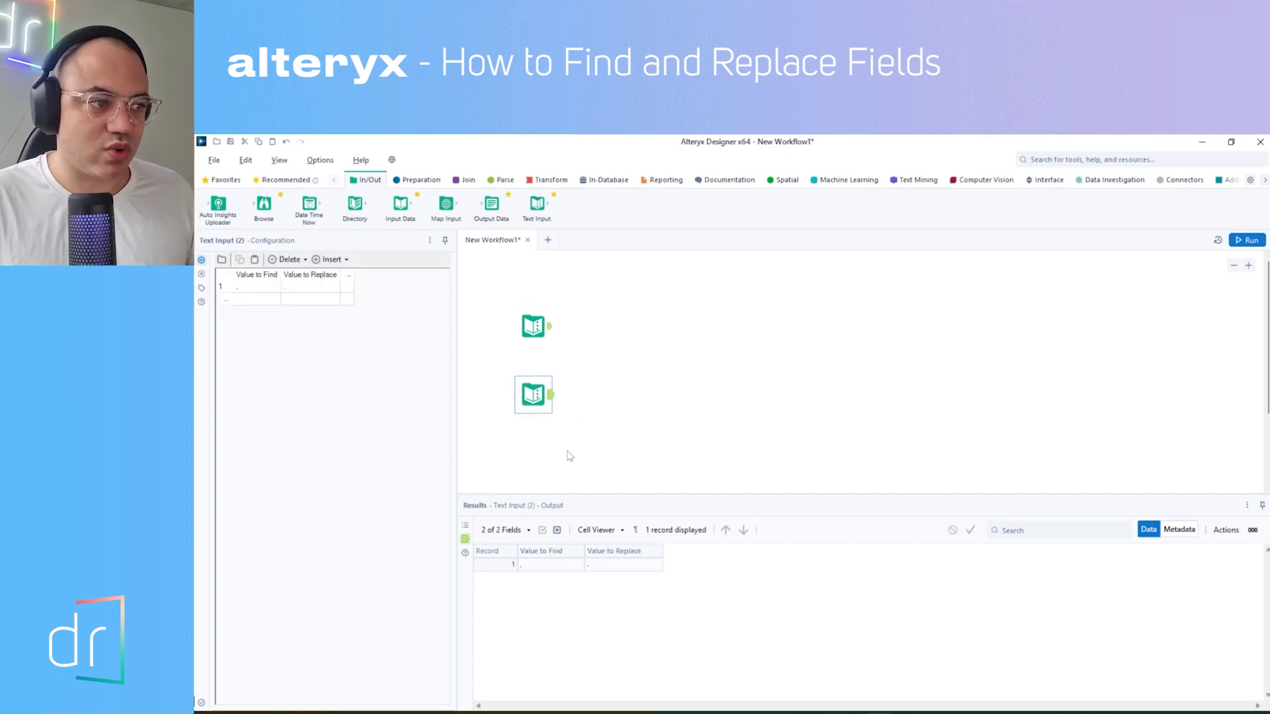
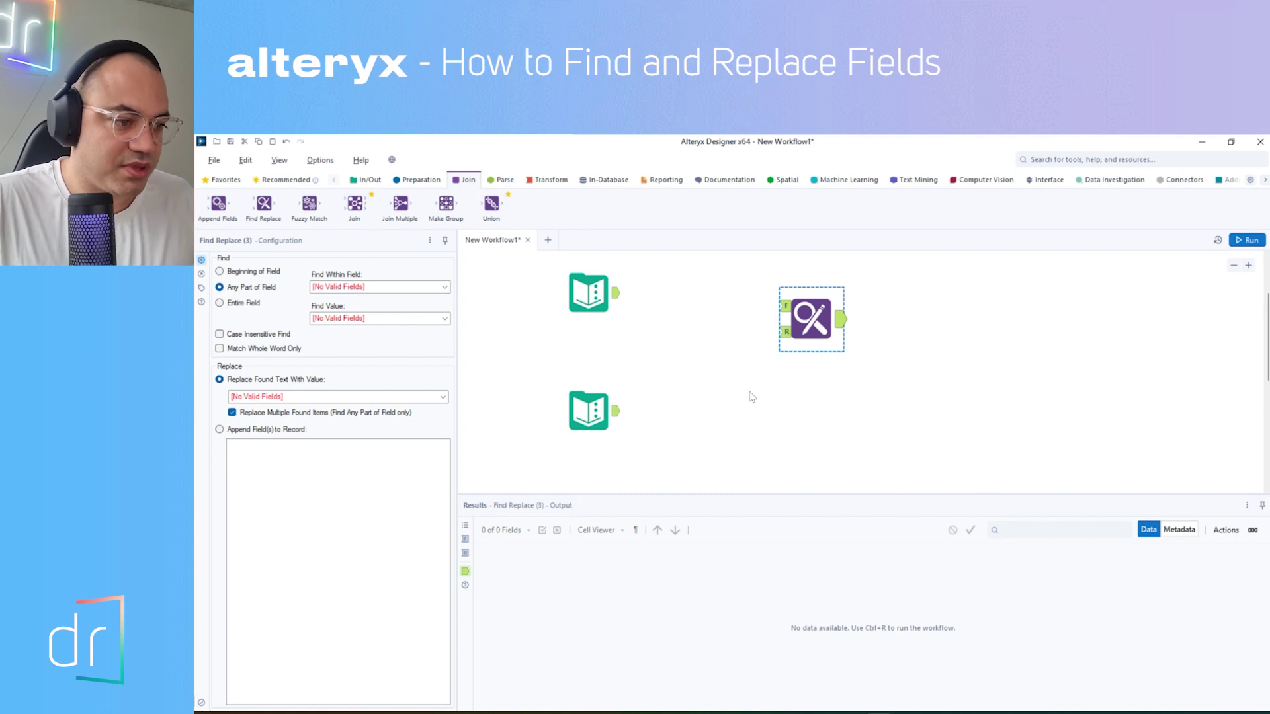
Inspect the F and R input anchors of the Find Replace tool
left_click(782, 311)
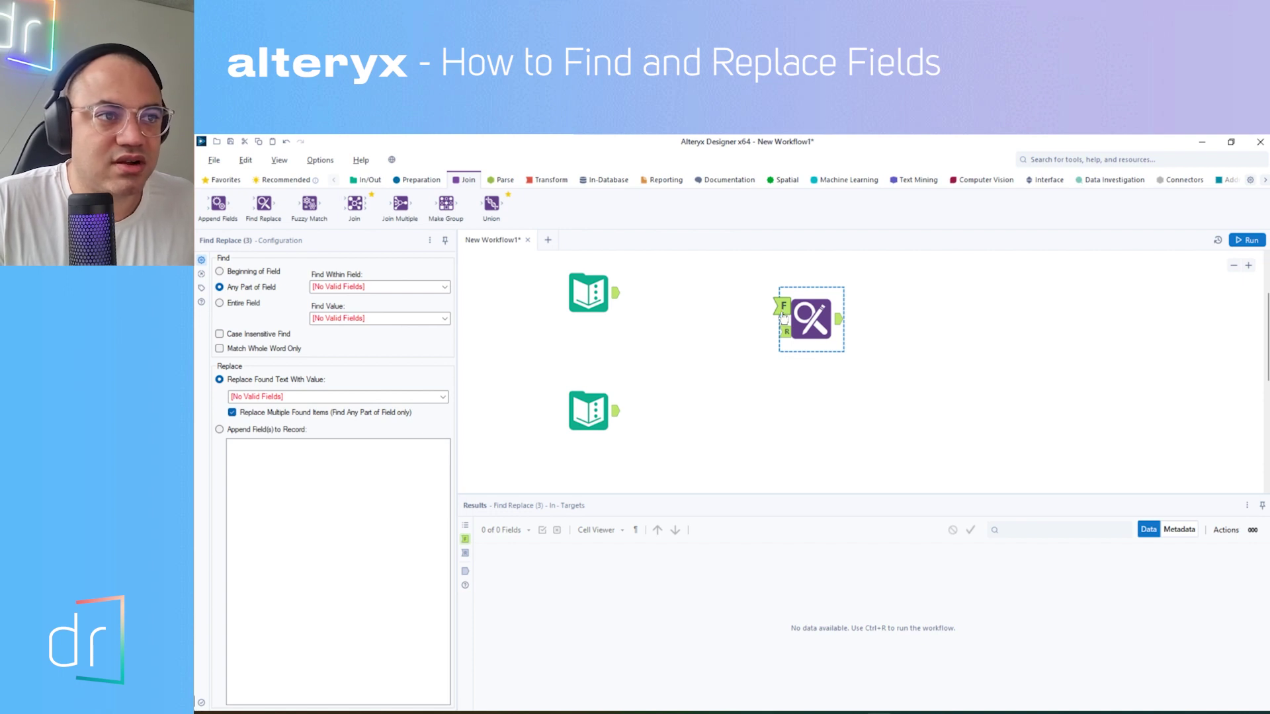
left_click(783, 329)
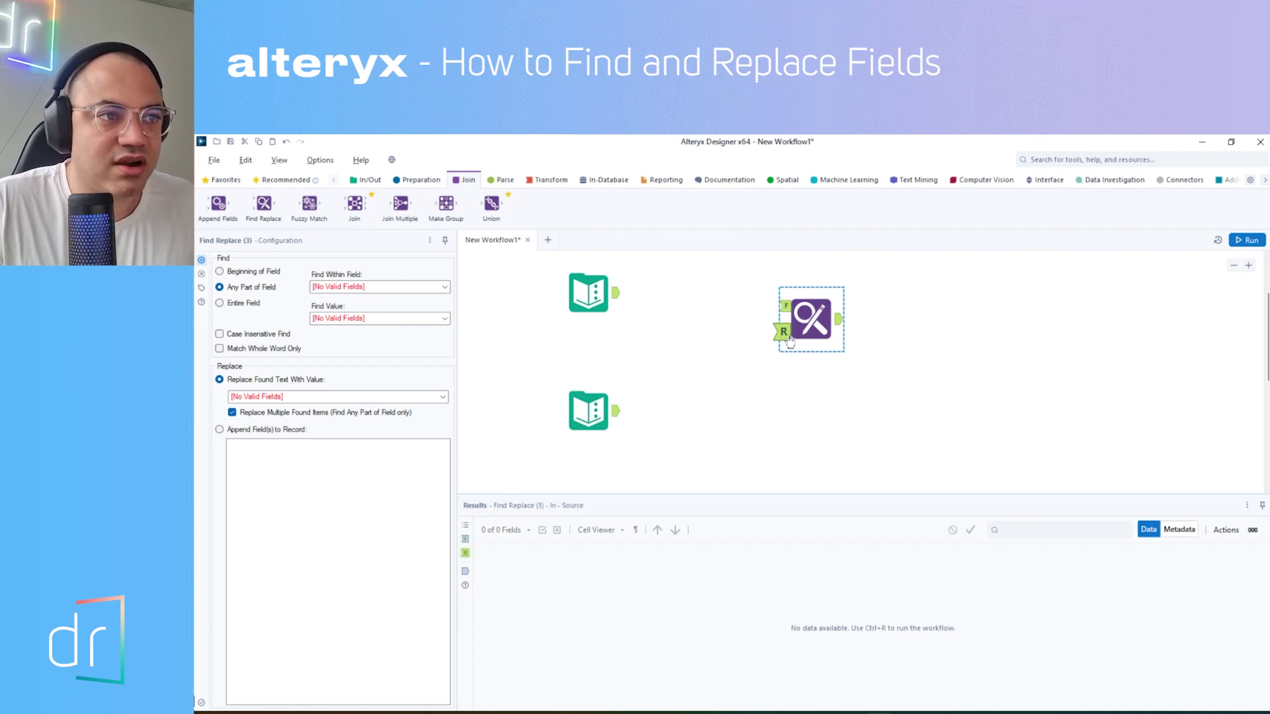
Connect the Values Text Input to the Find Replace tool's F anchor and the Value to Find/Value to Replace Text Input to its R anchor
left_click(785, 309)
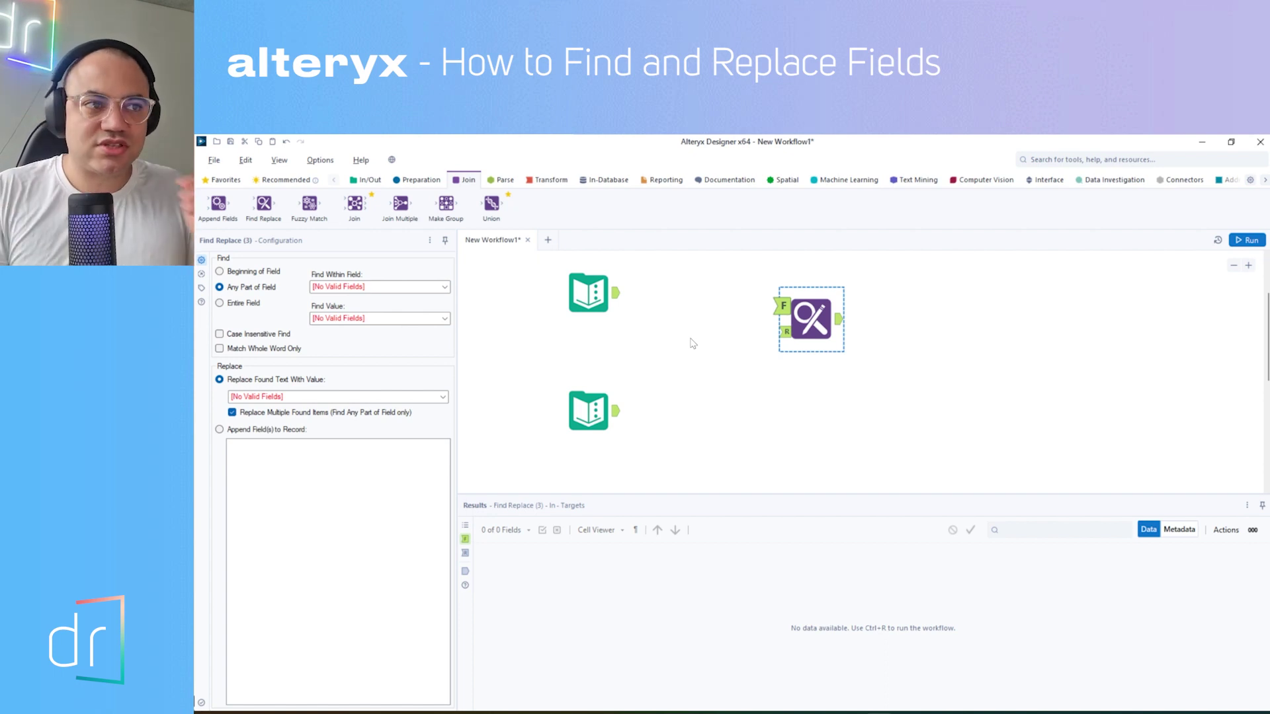
left_click(784, 332)
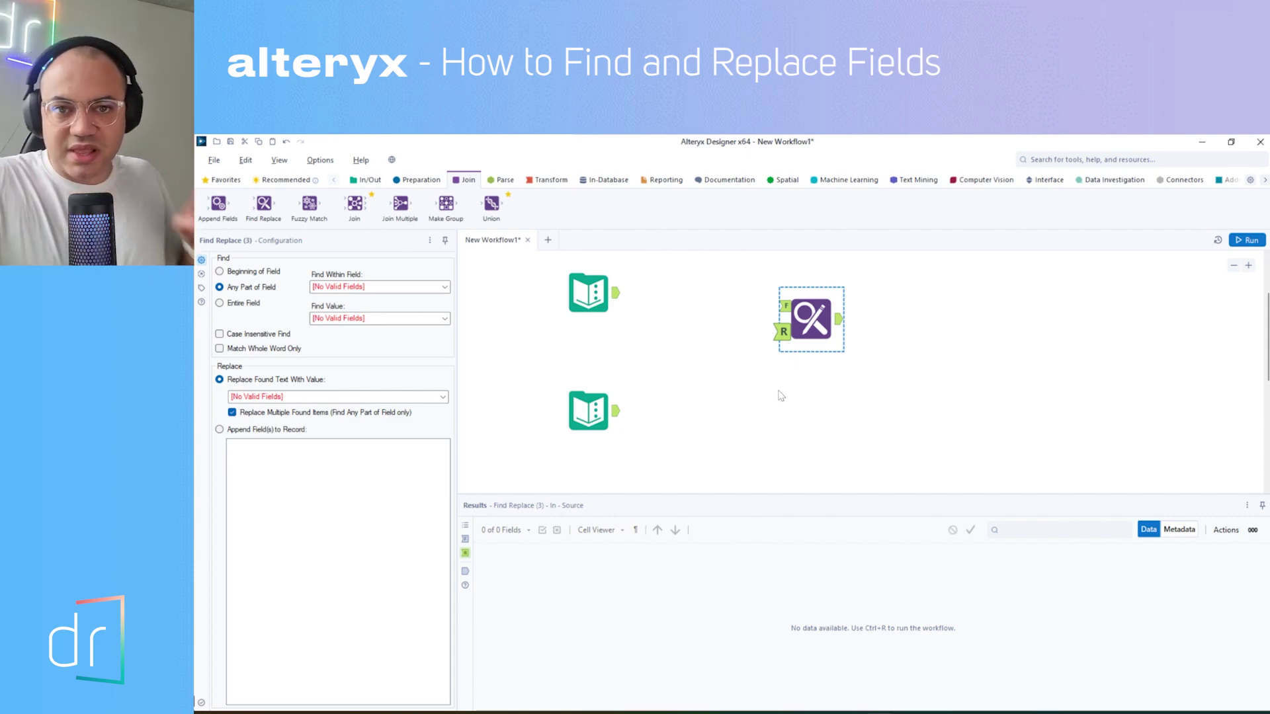
left_click(783, 308)
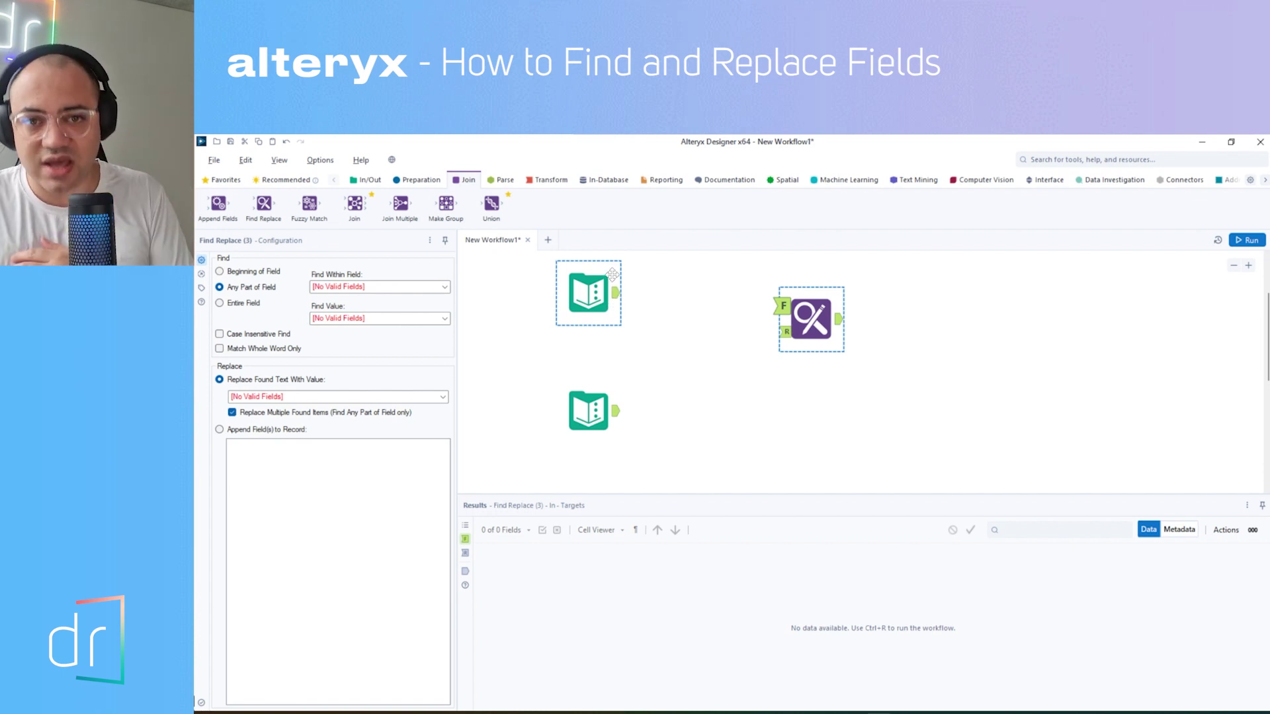
left_click_drag(615, 295, 792, 308)
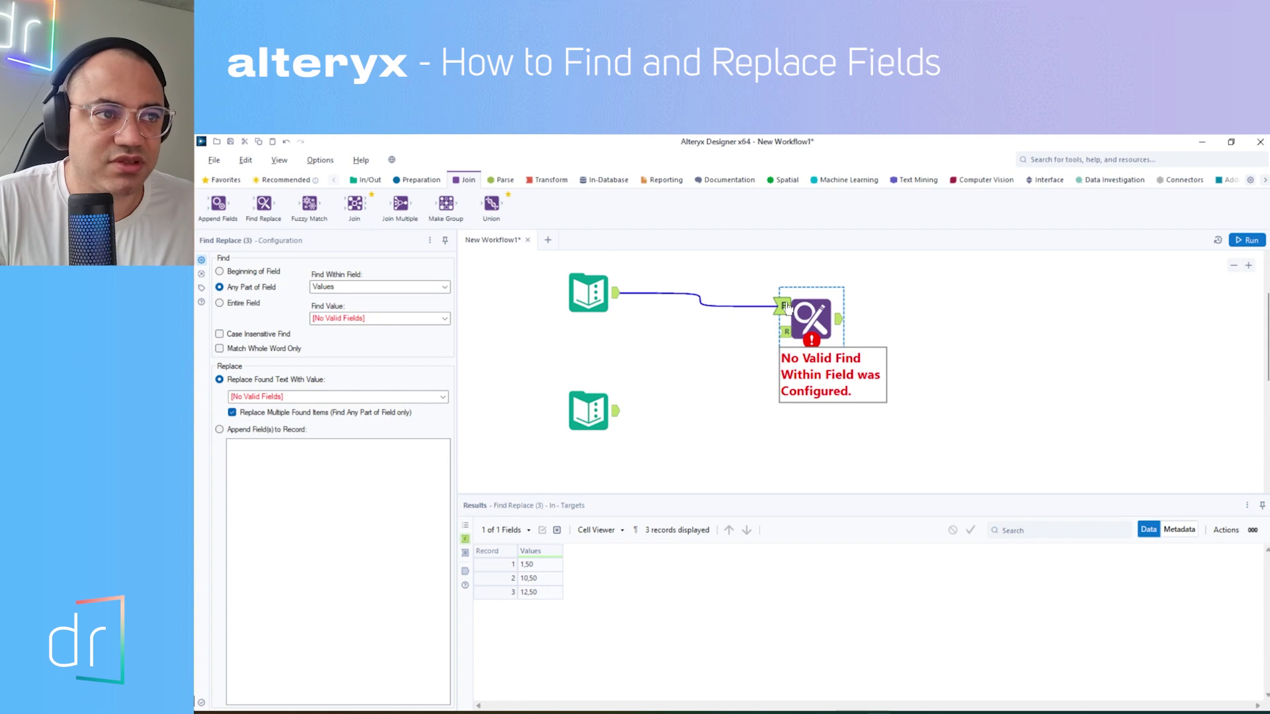
left_click(590, 396)
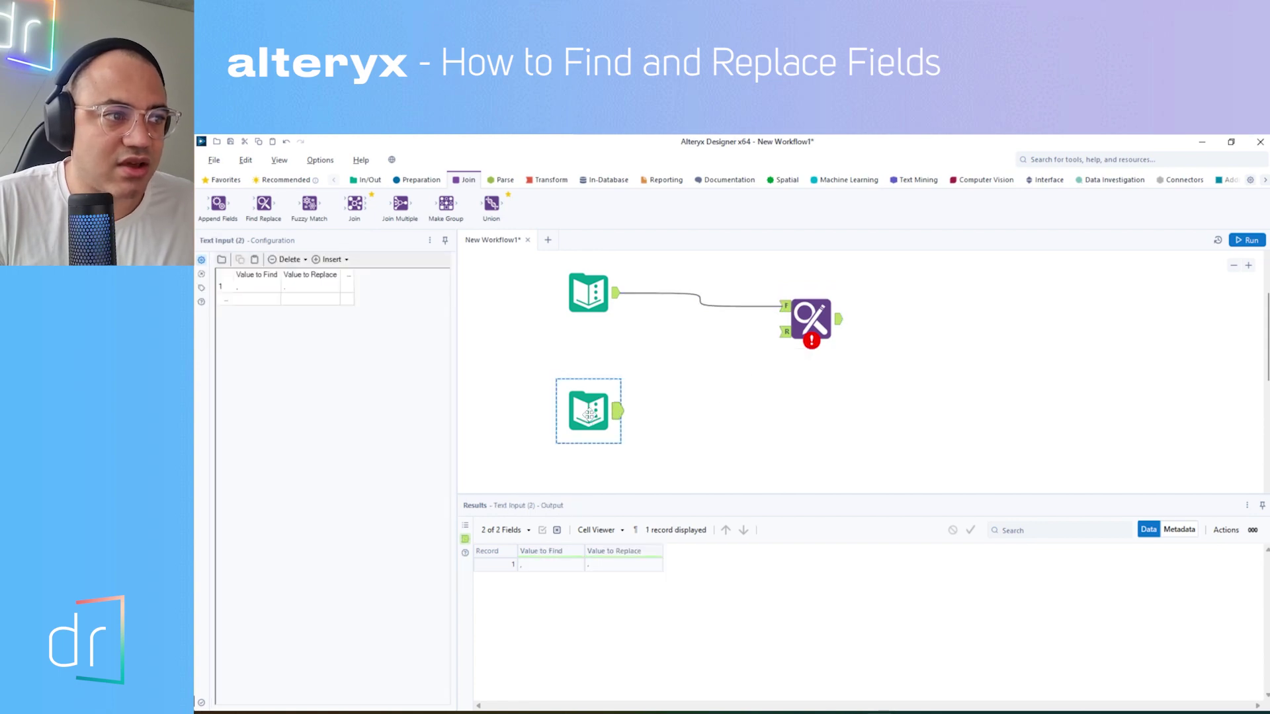
left_click_drag(619, 411, 781, 336)
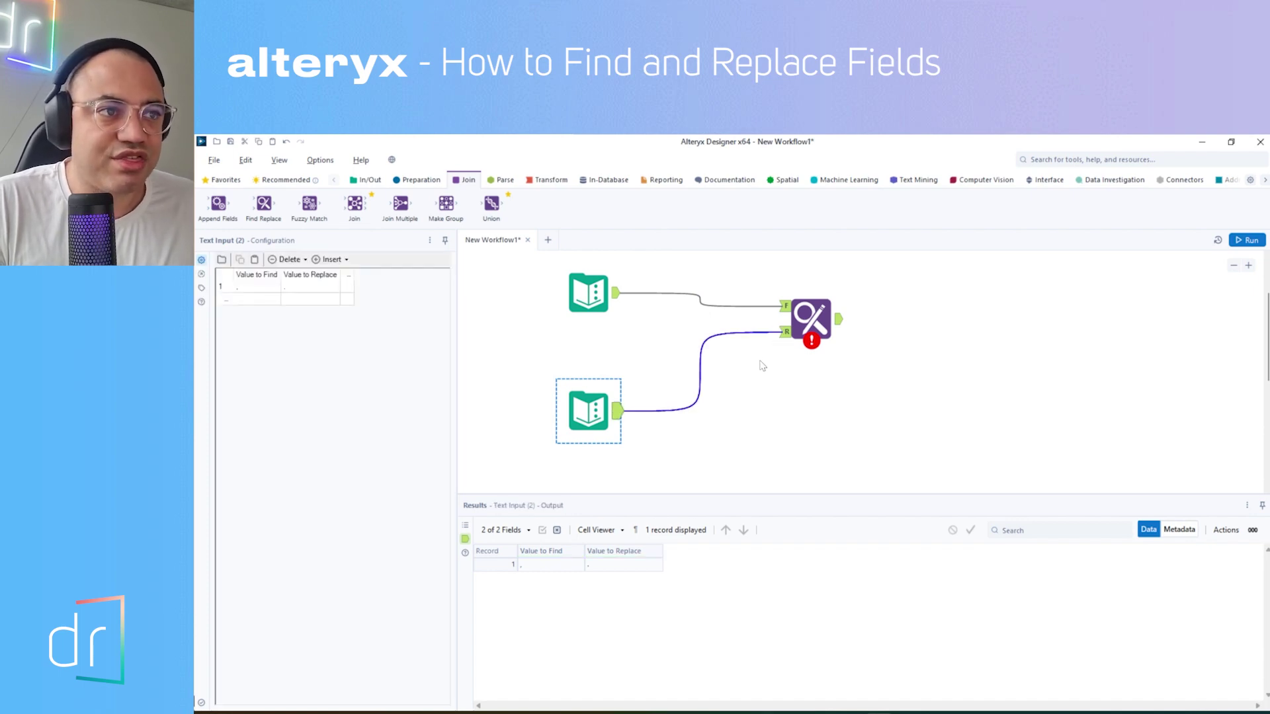
Widen the Find Replace configuration area and set Find Within Field to Values, the column from the first Text Input
left_click(812, 325)
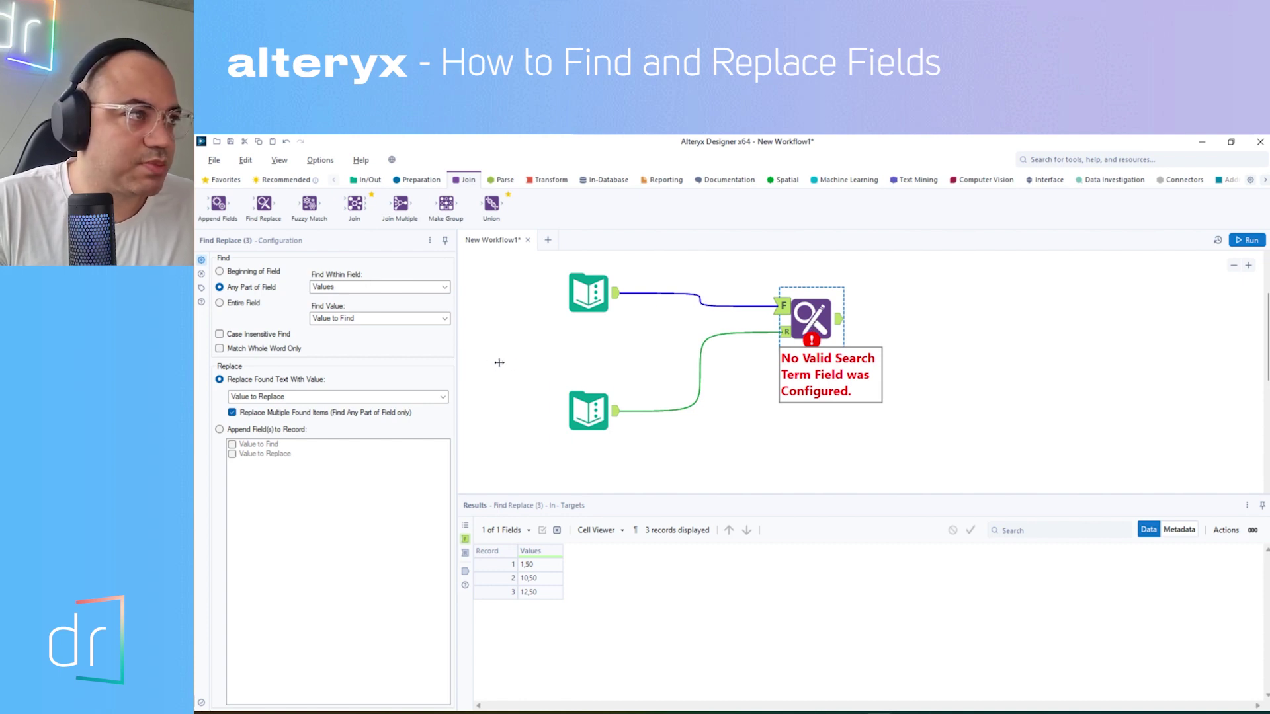
left_click_drag(499, 362, 542, 368)
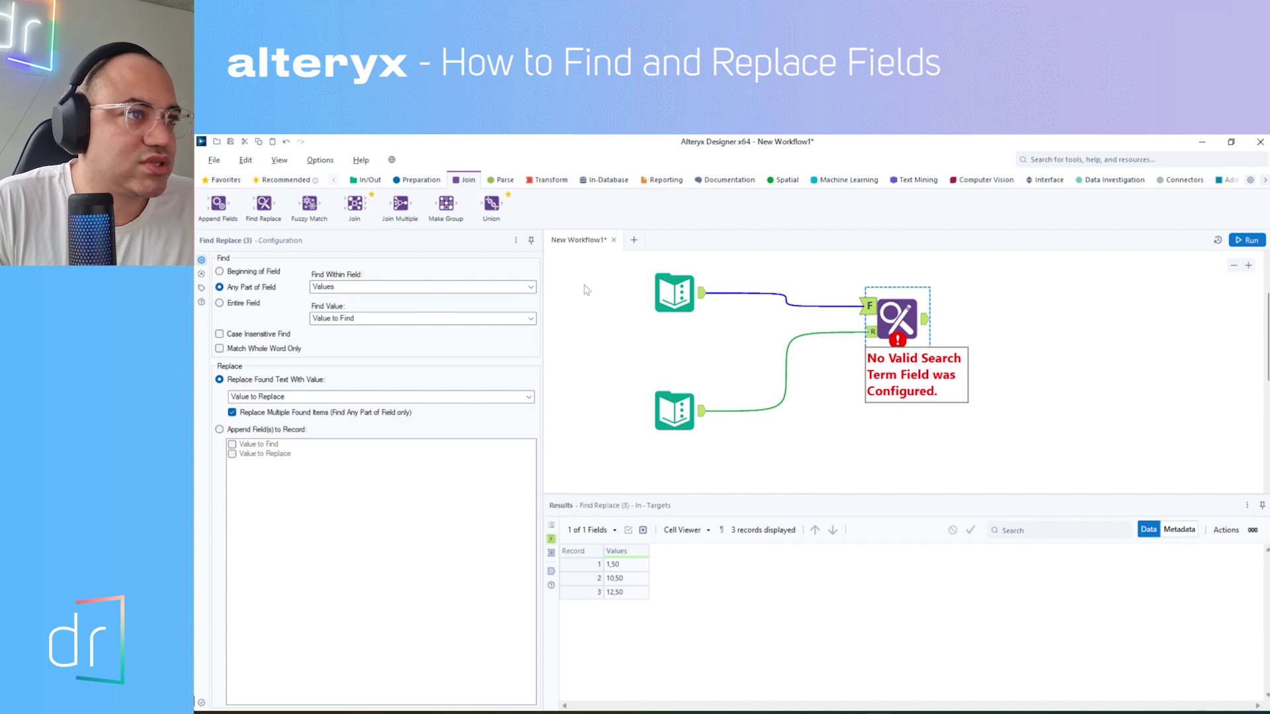
left_click(674, 292)
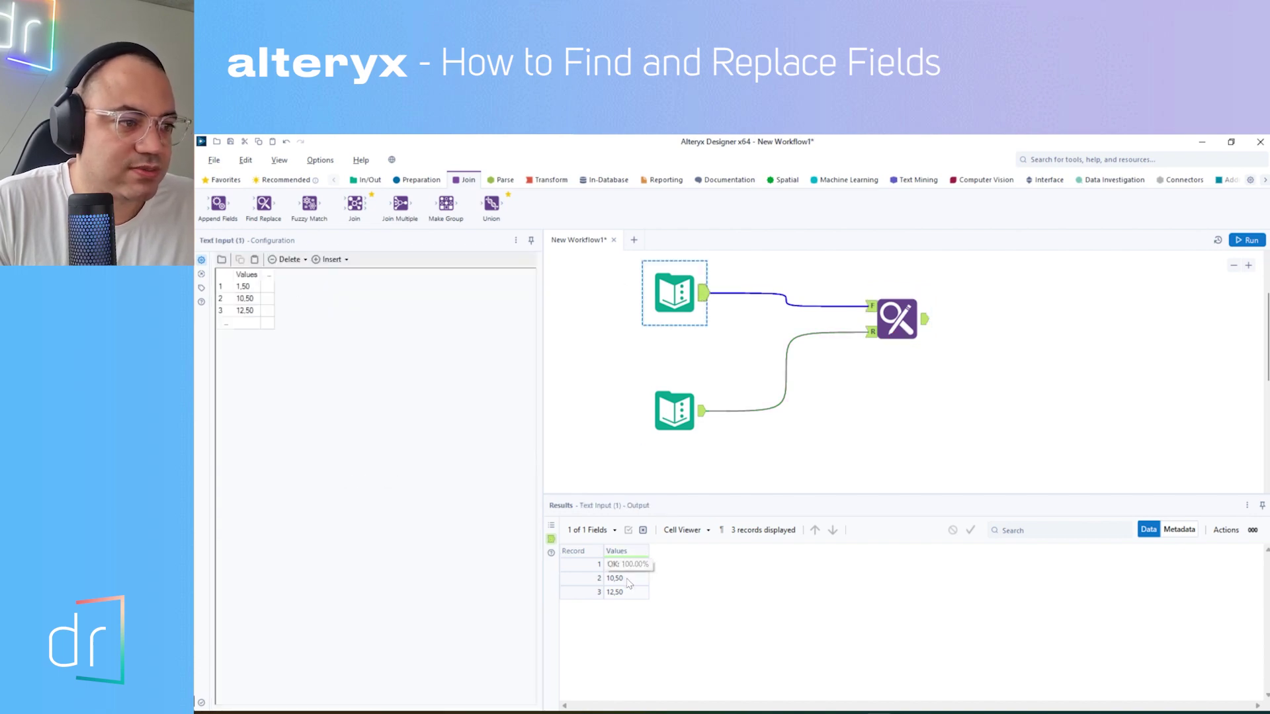
left_click(886, 334)
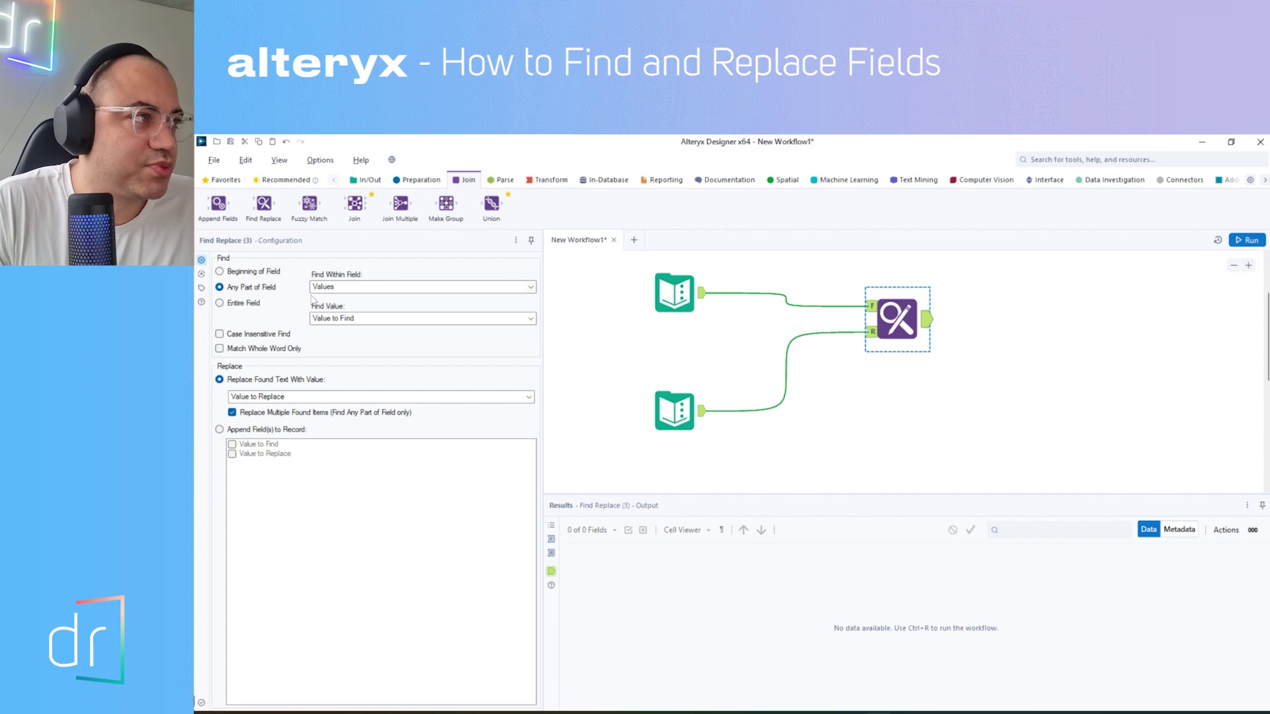
left_click(378, 289)
left_click(335, 295)
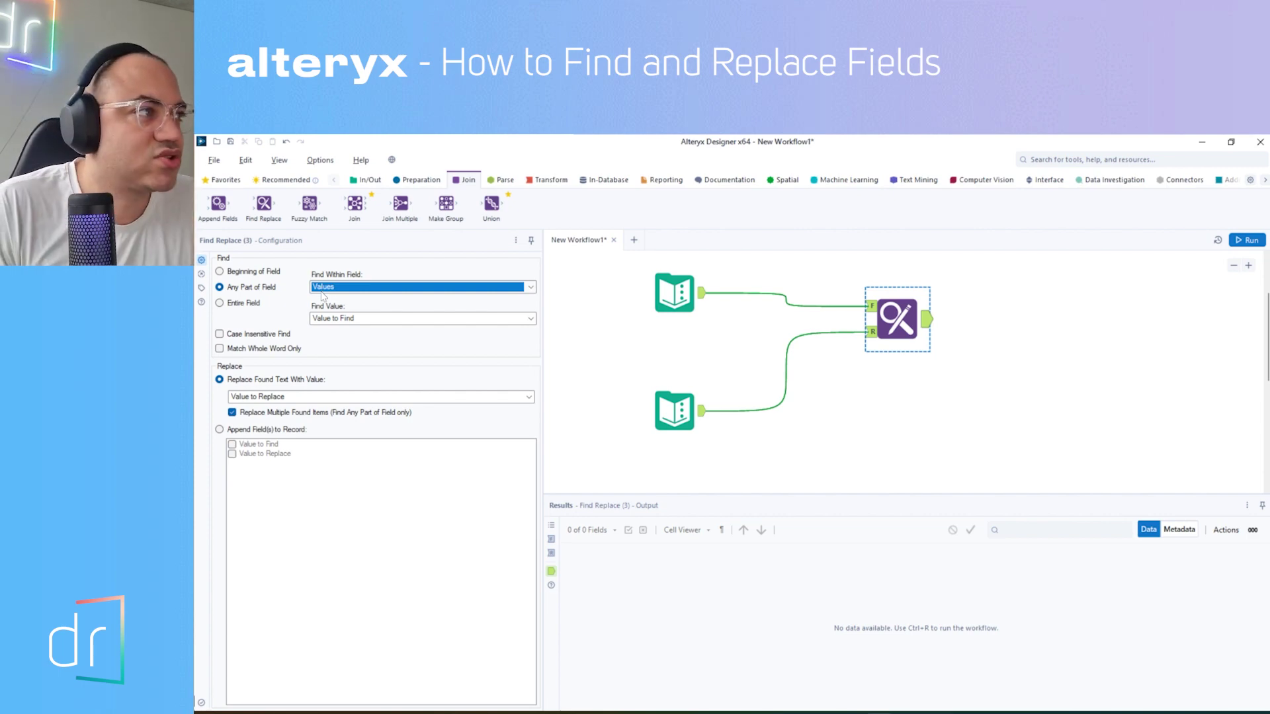
left_click(331, 288)
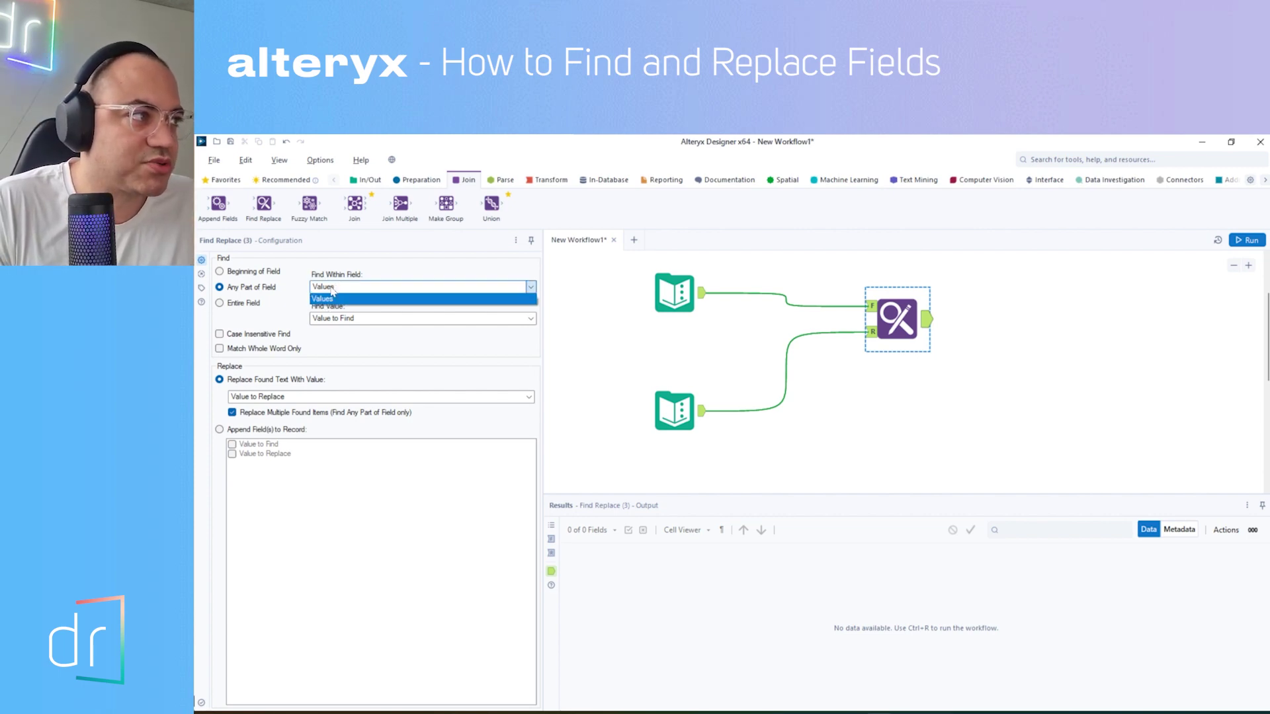
left_click(332, 299)
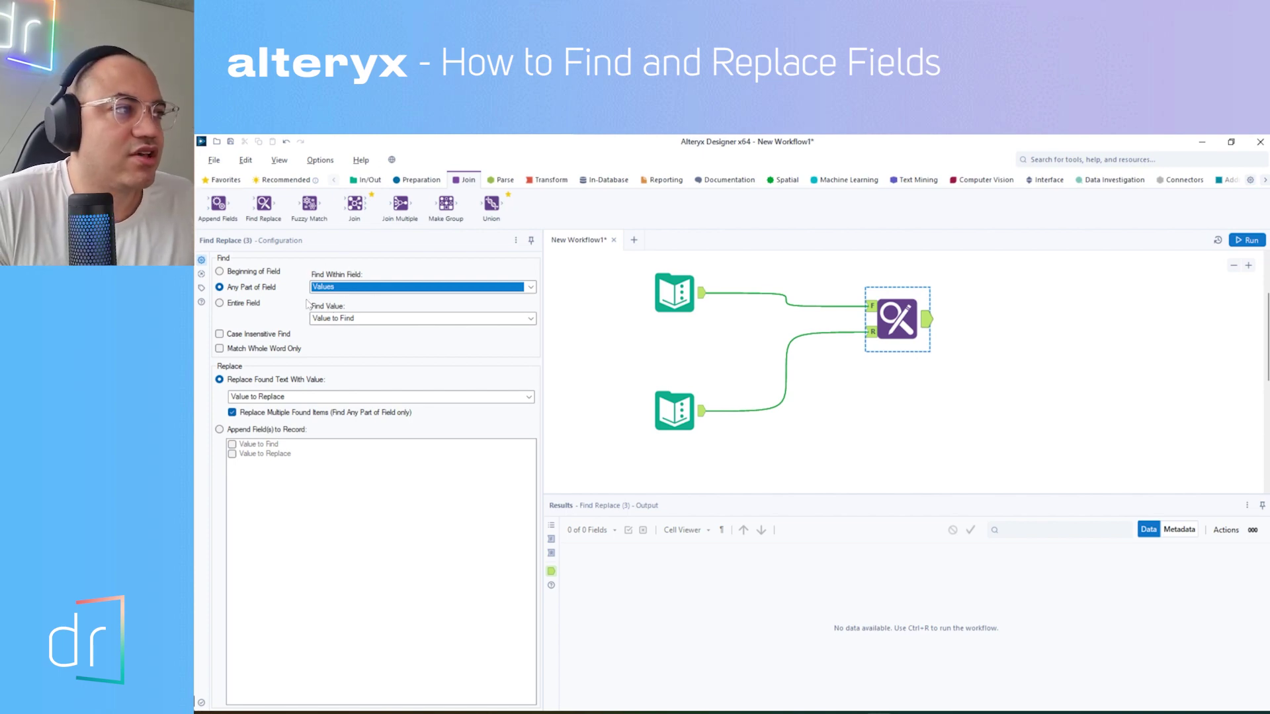
Set Find Value to the Value to Find field and Replace Found Text With Value to the Value to Replace field
left_click(340, 318)
left_click(357, 340)
left_click(358, 319)
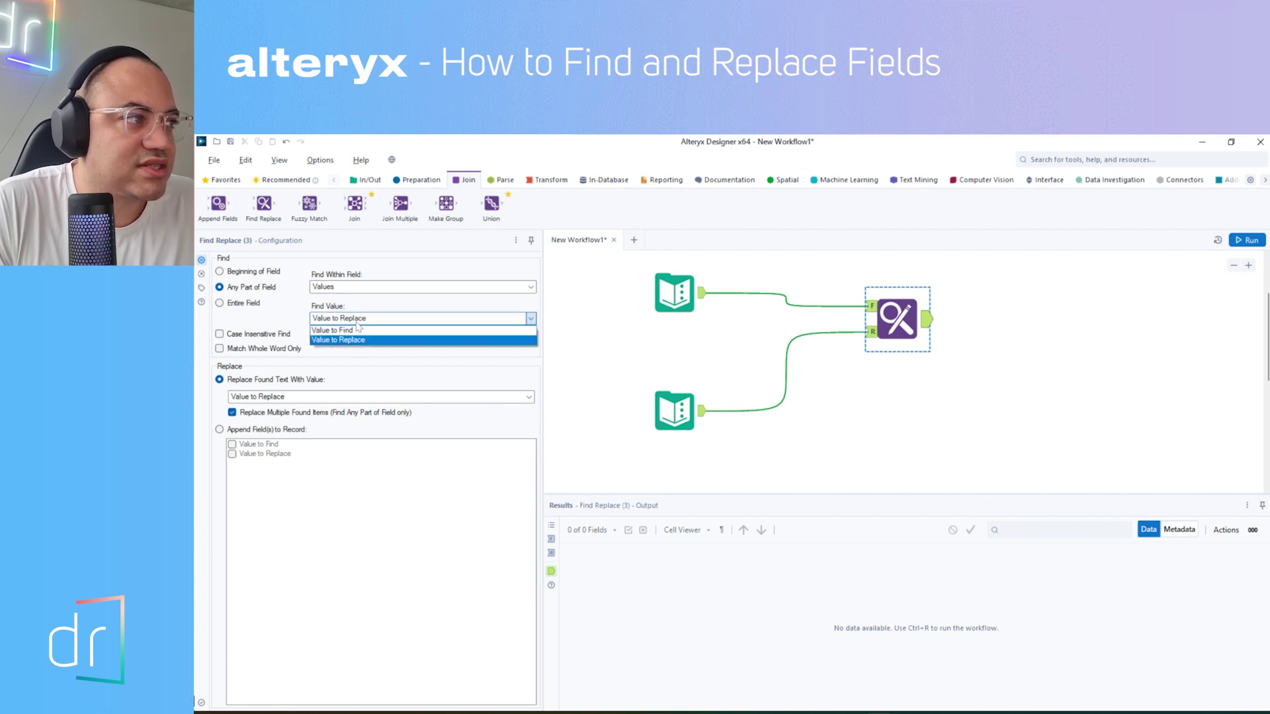
left_click(357, 329)
left_click(358, 320)
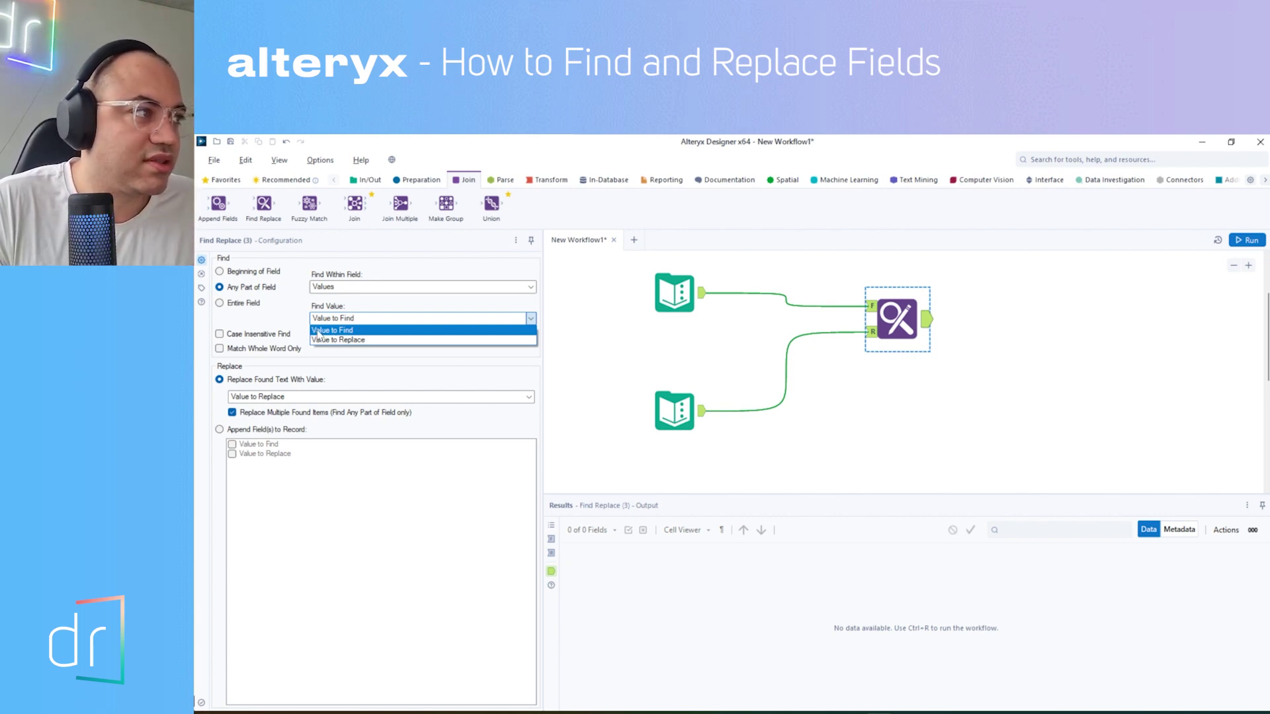
left_click(339, 332)
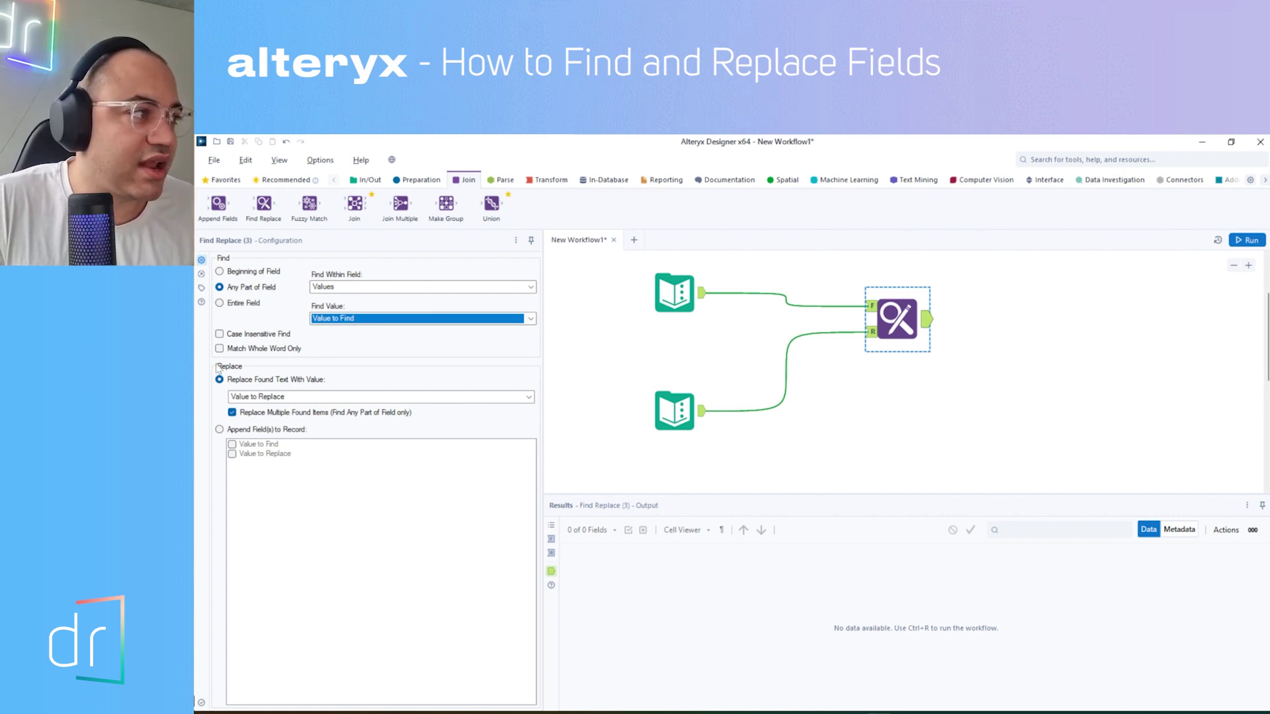
left_click(305, 399)
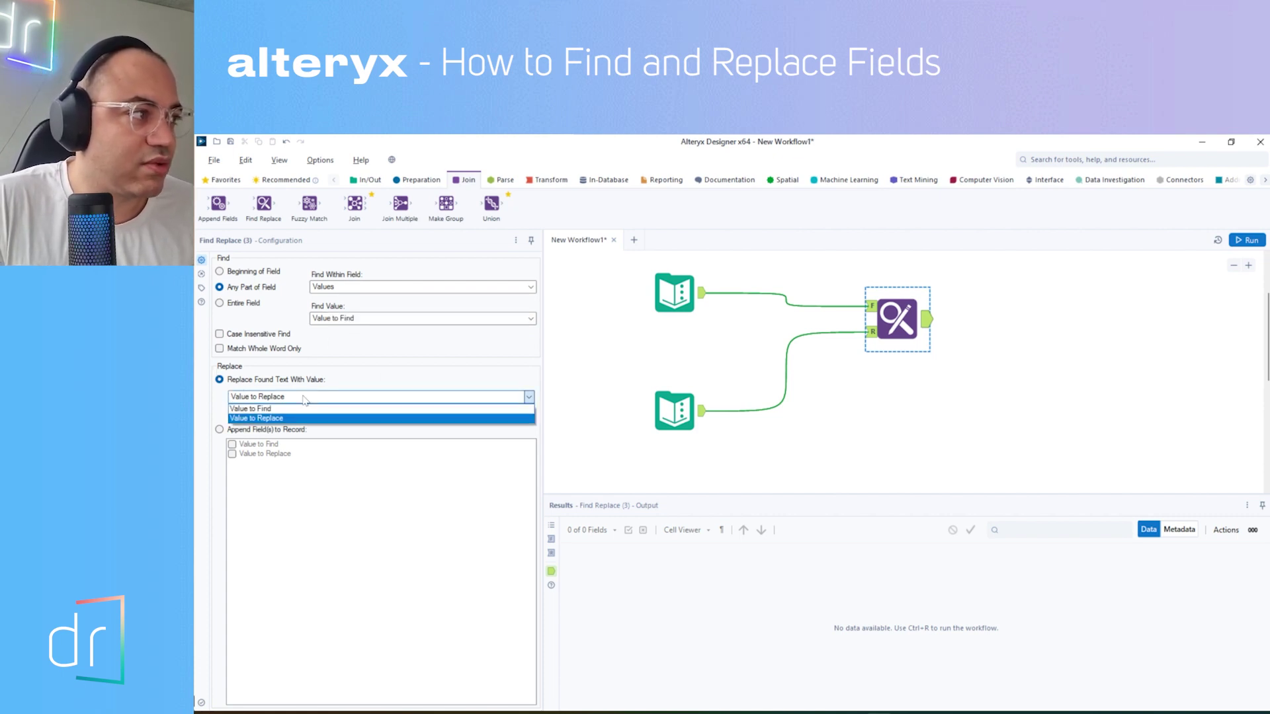
left_click(269, 419)
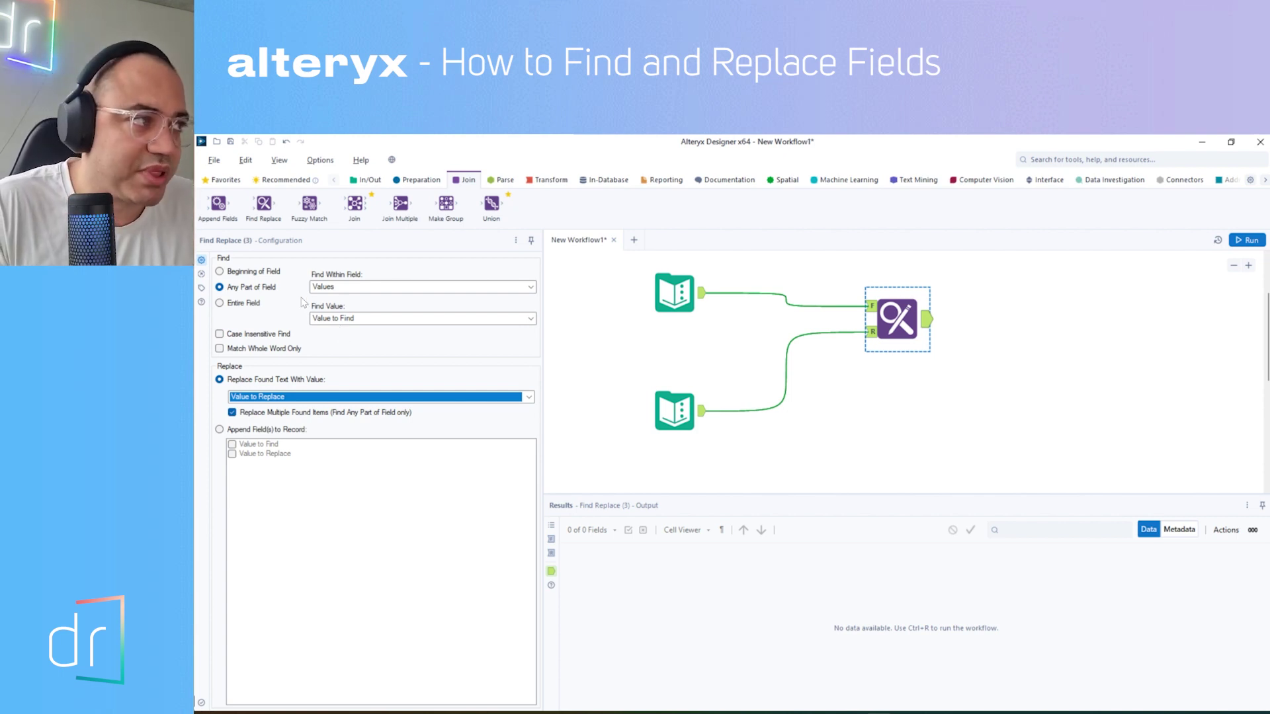
Set the Find mode to Any Part of Field and run the workflow
left_click(237, 305)
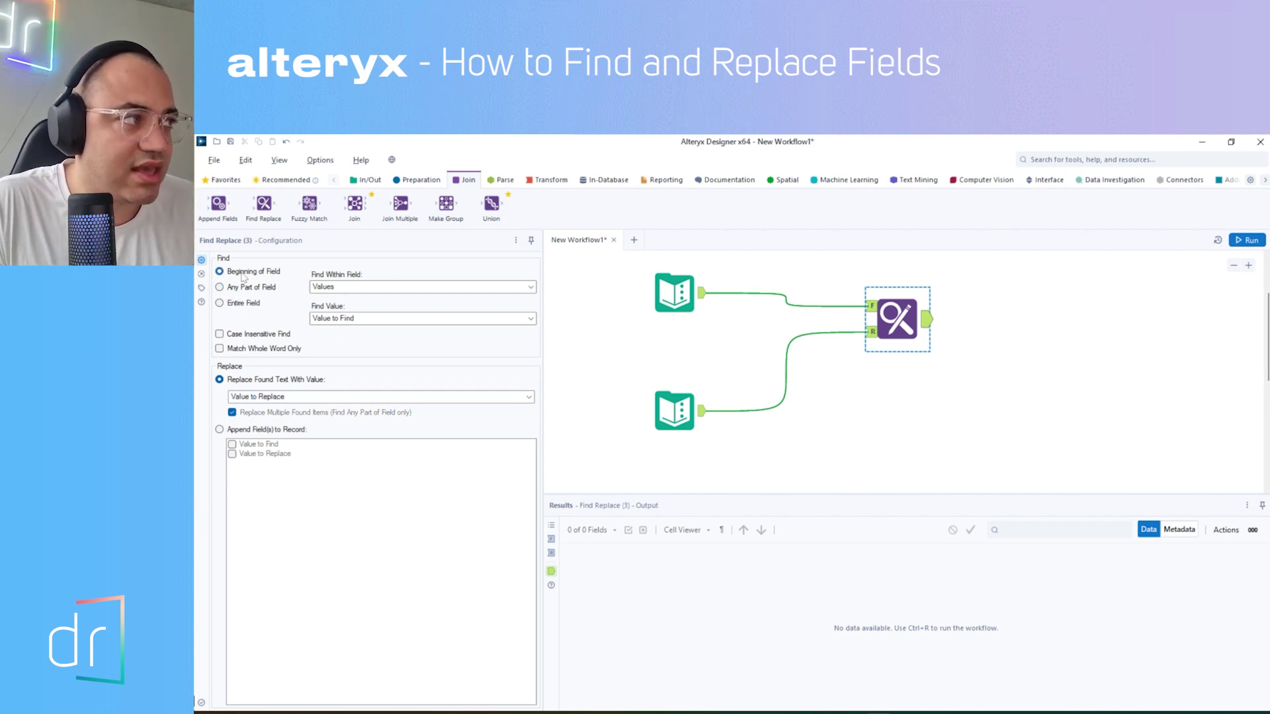
left_click(234, 292)
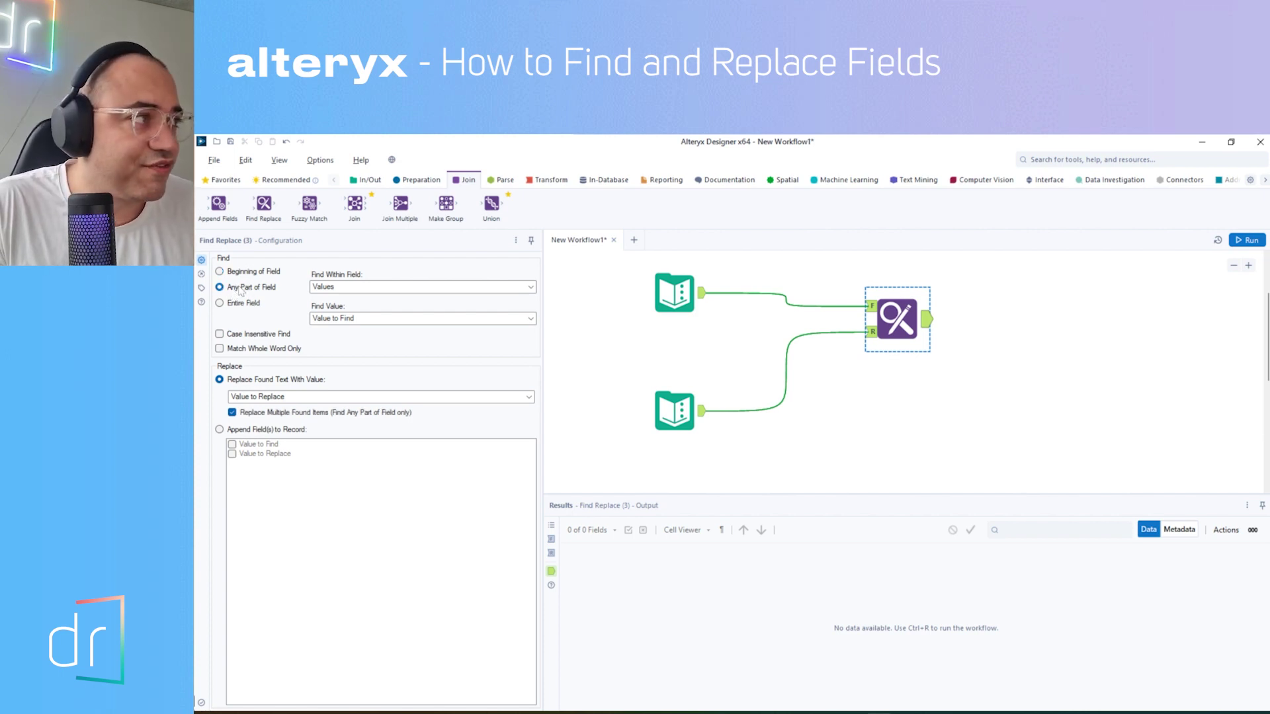
left_click(1246, 240)
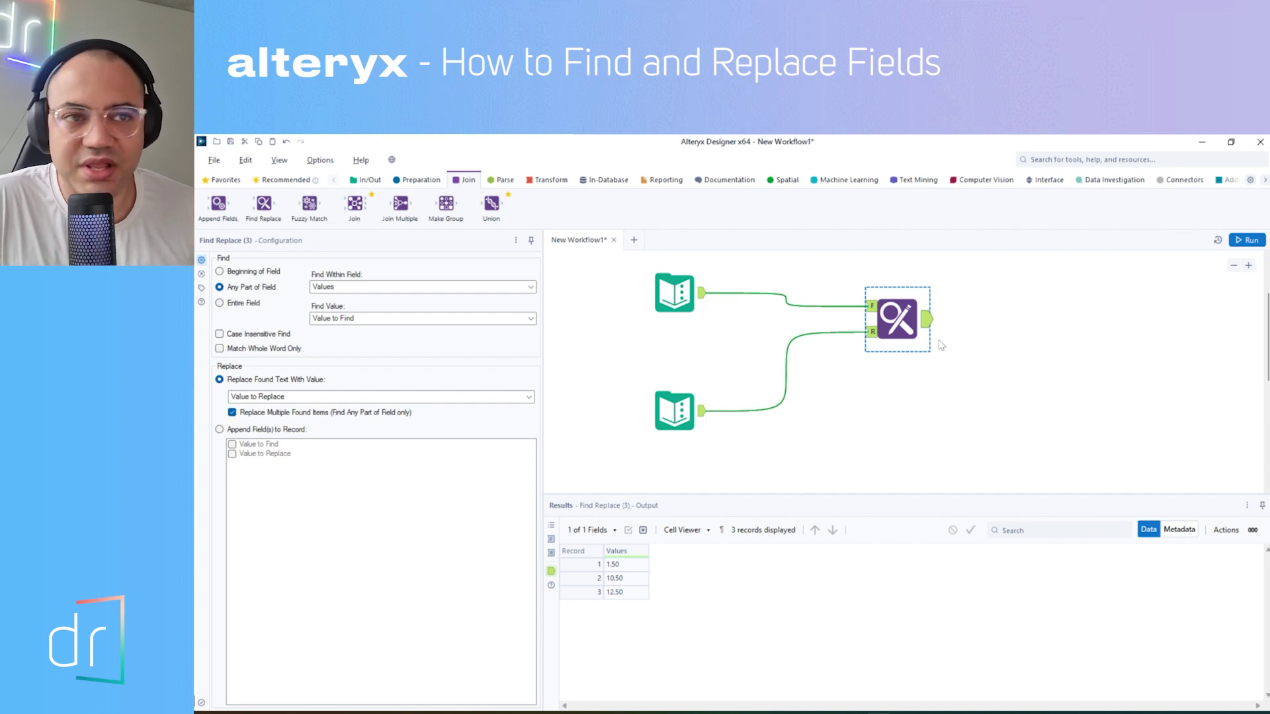
Check the decimal separator in each Values record of the Find Replace output
left_click(617, 578)
left_click(617, 592)
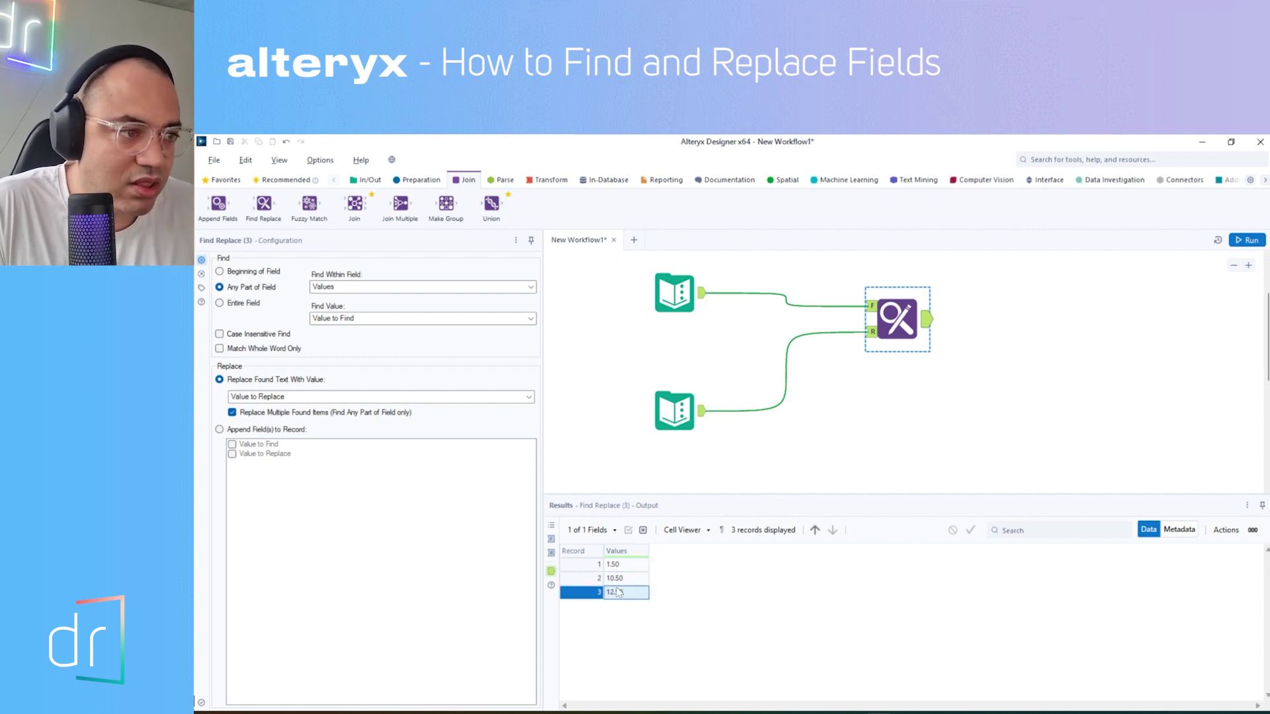
left_click(615, 565)
left_click(615, 578)
left_click(615, 592)
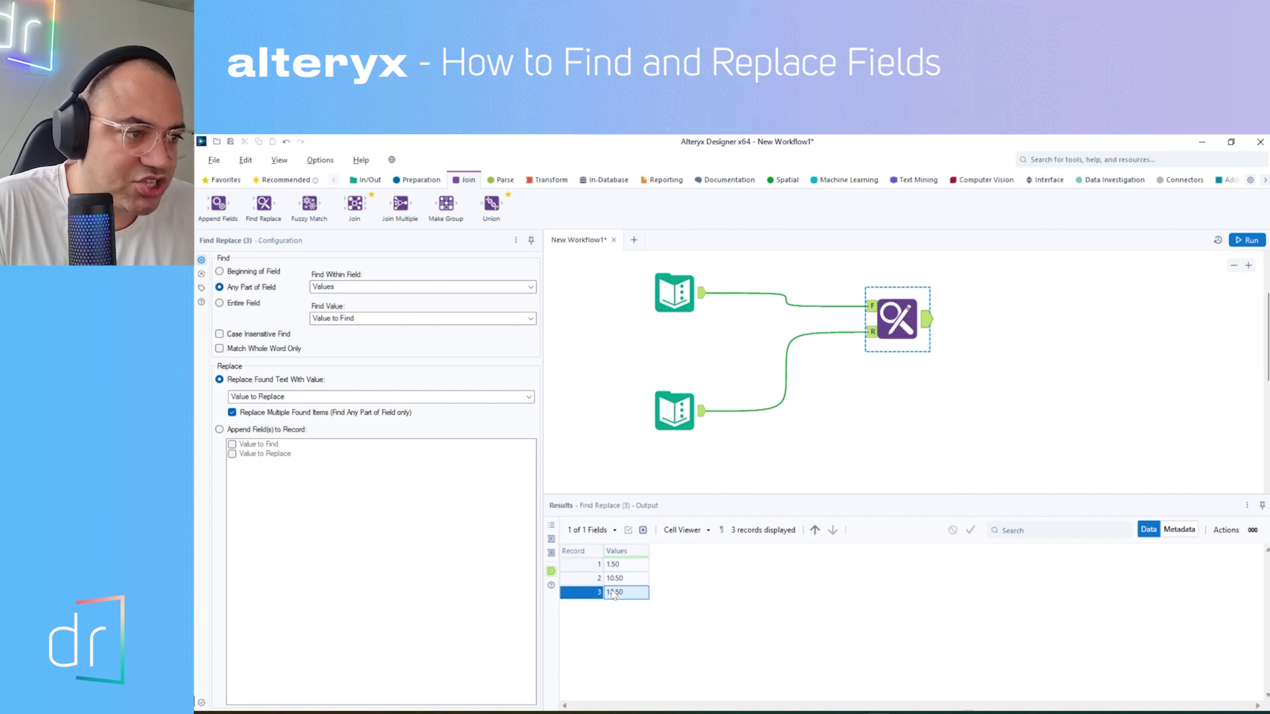
left_click(615, 578)
left_click(614, 568)
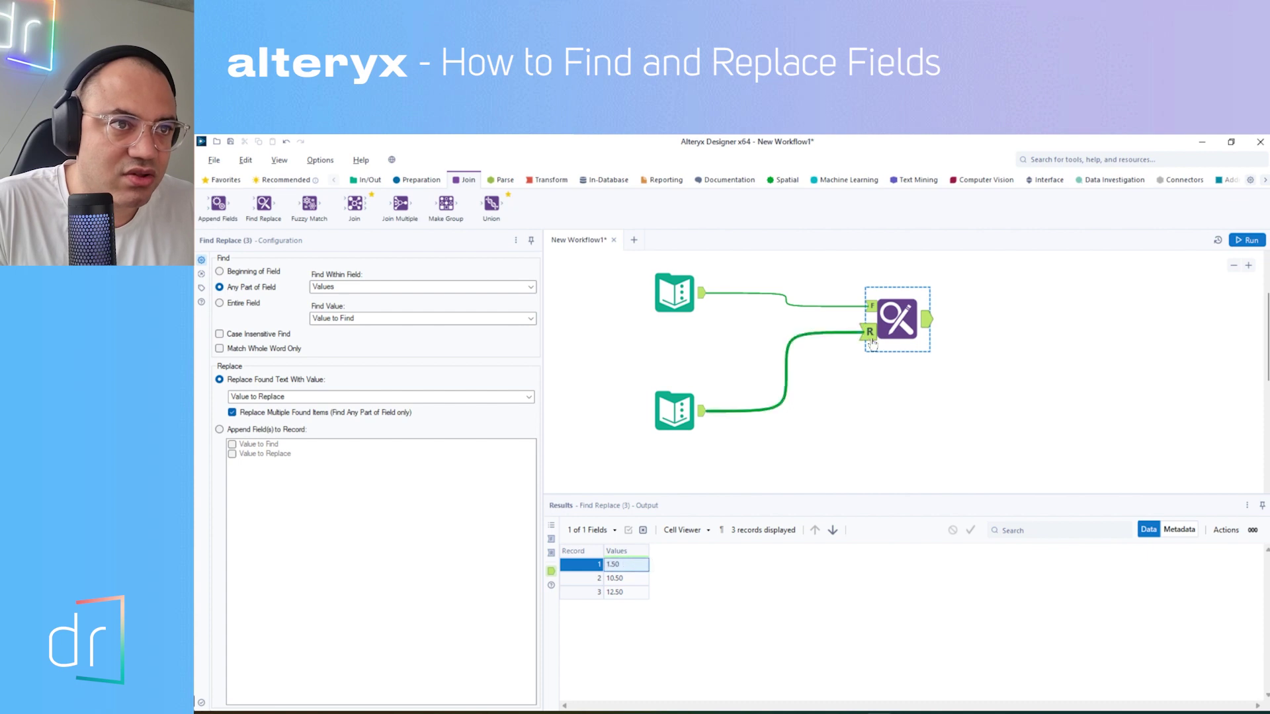
Inspect the original records at the Find Replace tool's Targets input and compare record 1 with the output
left_click(551, 539)
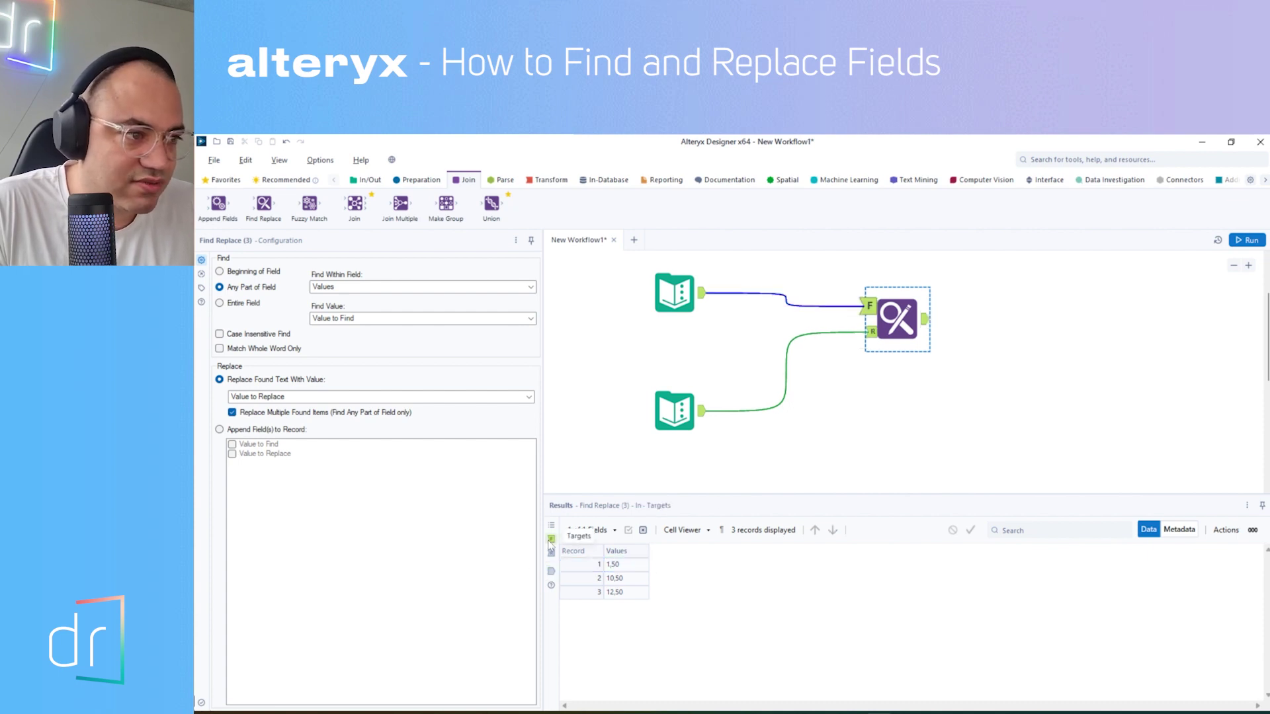
left_click(619, 577)
left_click(622, 592)
left_click(621, 564)
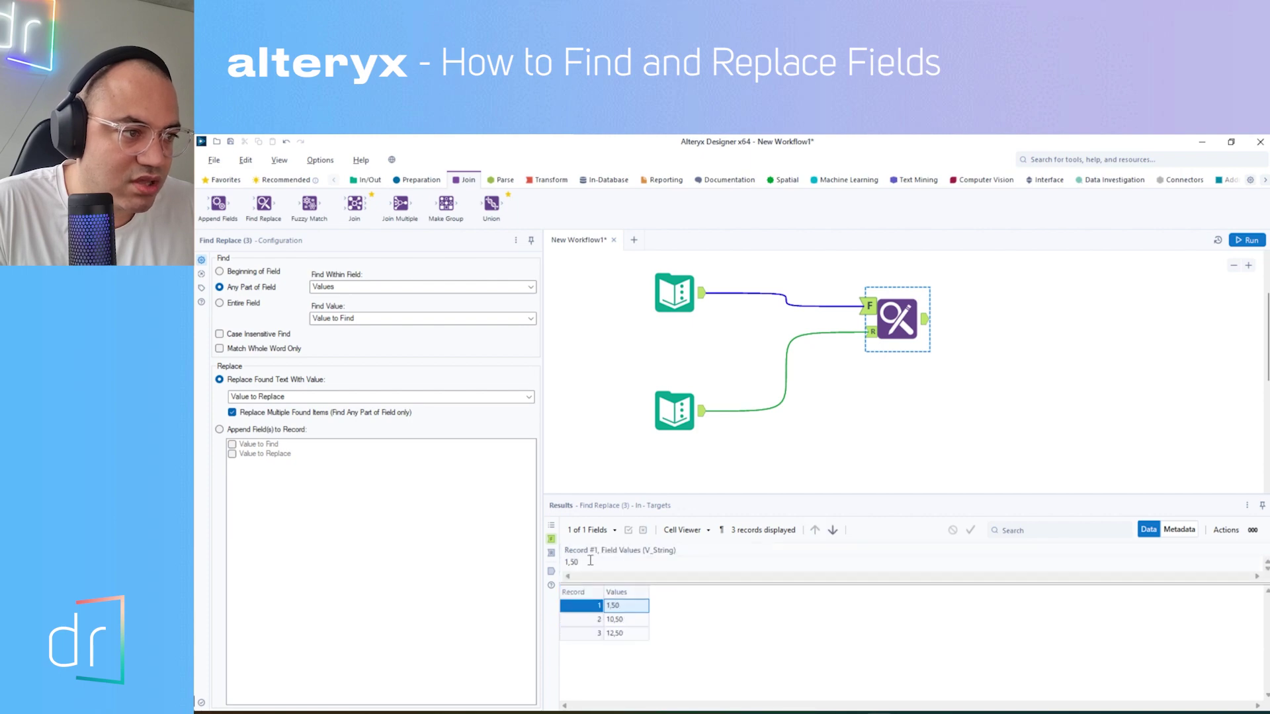
left_click_drag(590, 562, 568, 561)
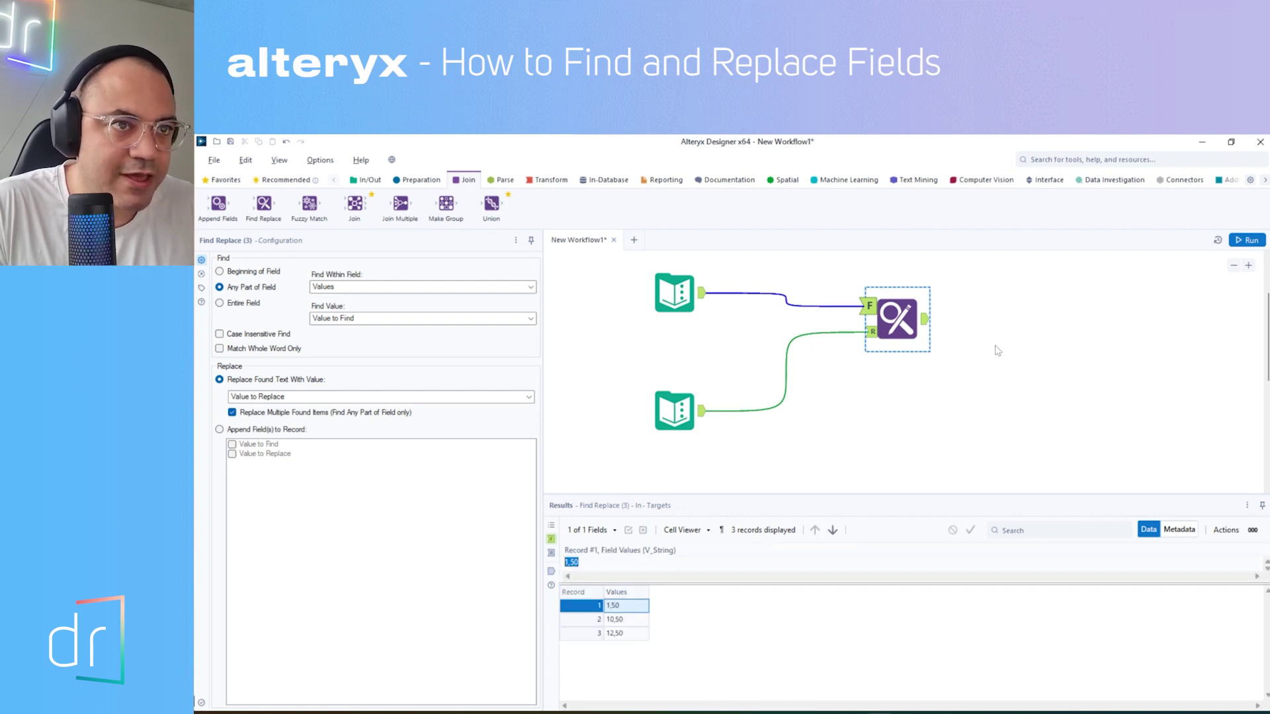
left_click(926, 321)
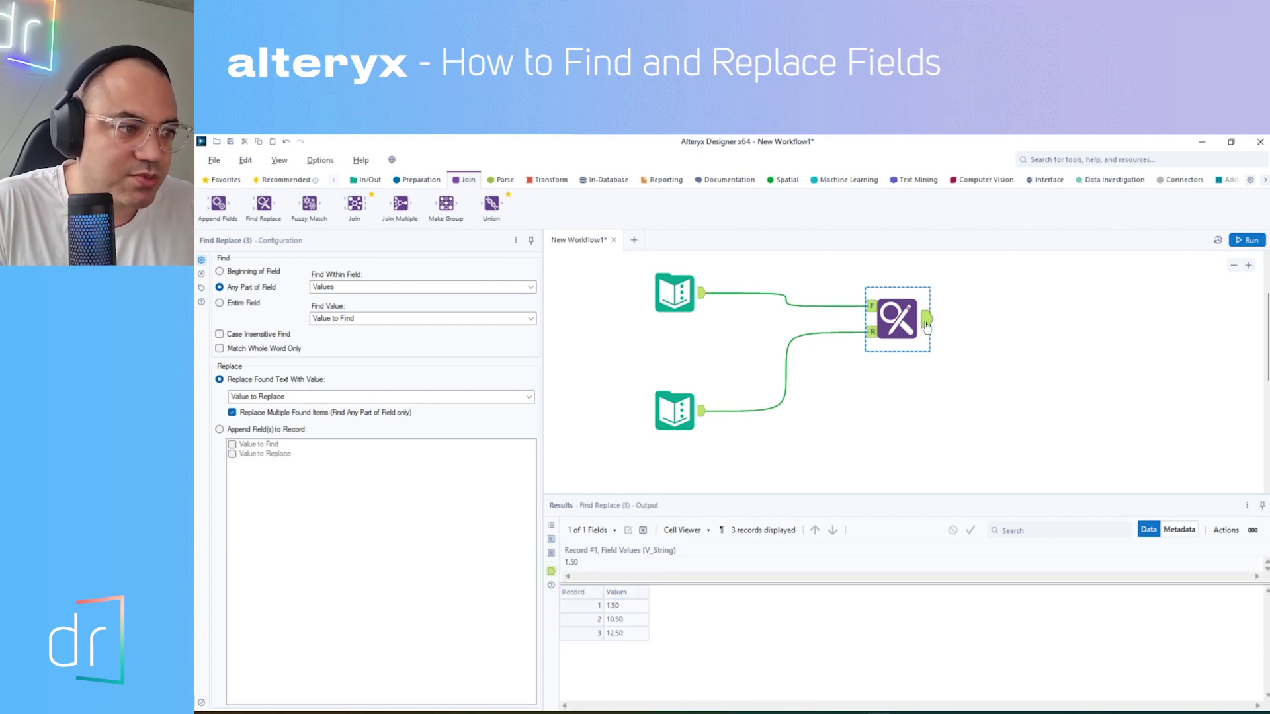
left_click(570, 563)
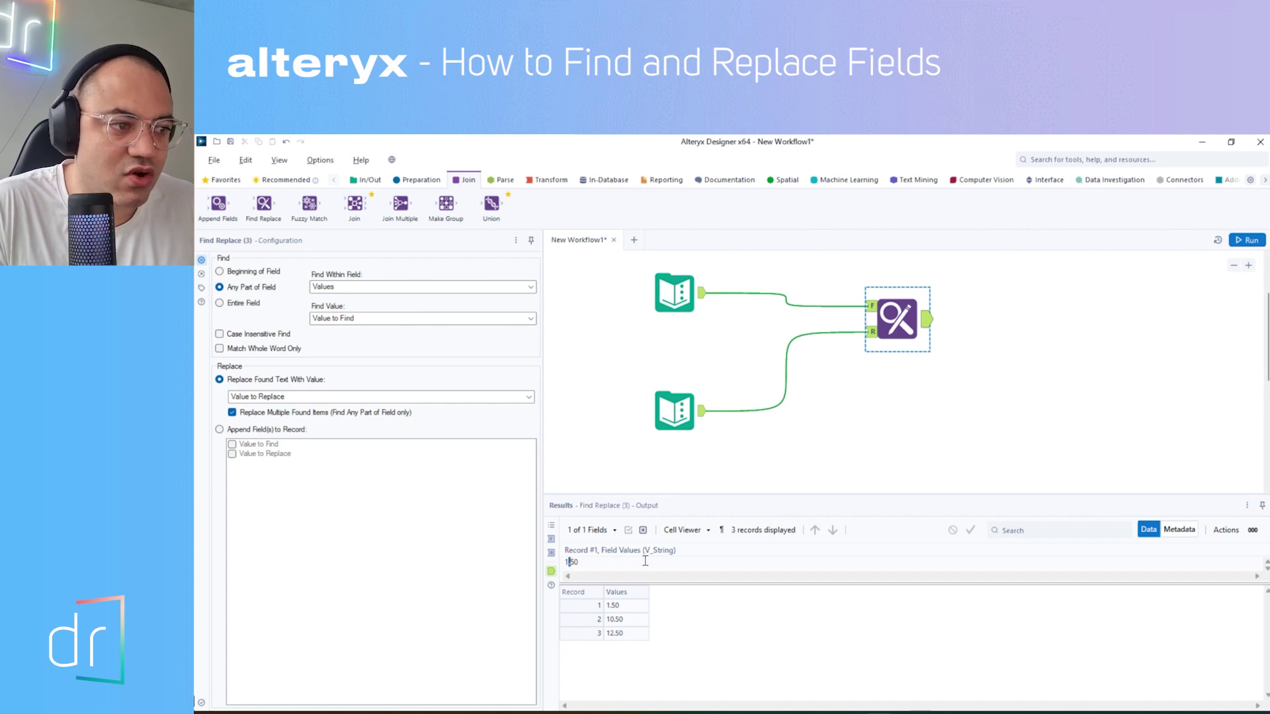
Change the Find Replace tool's Find mode to Beginning of Field and rerun the workflow
left_click(907, 324)
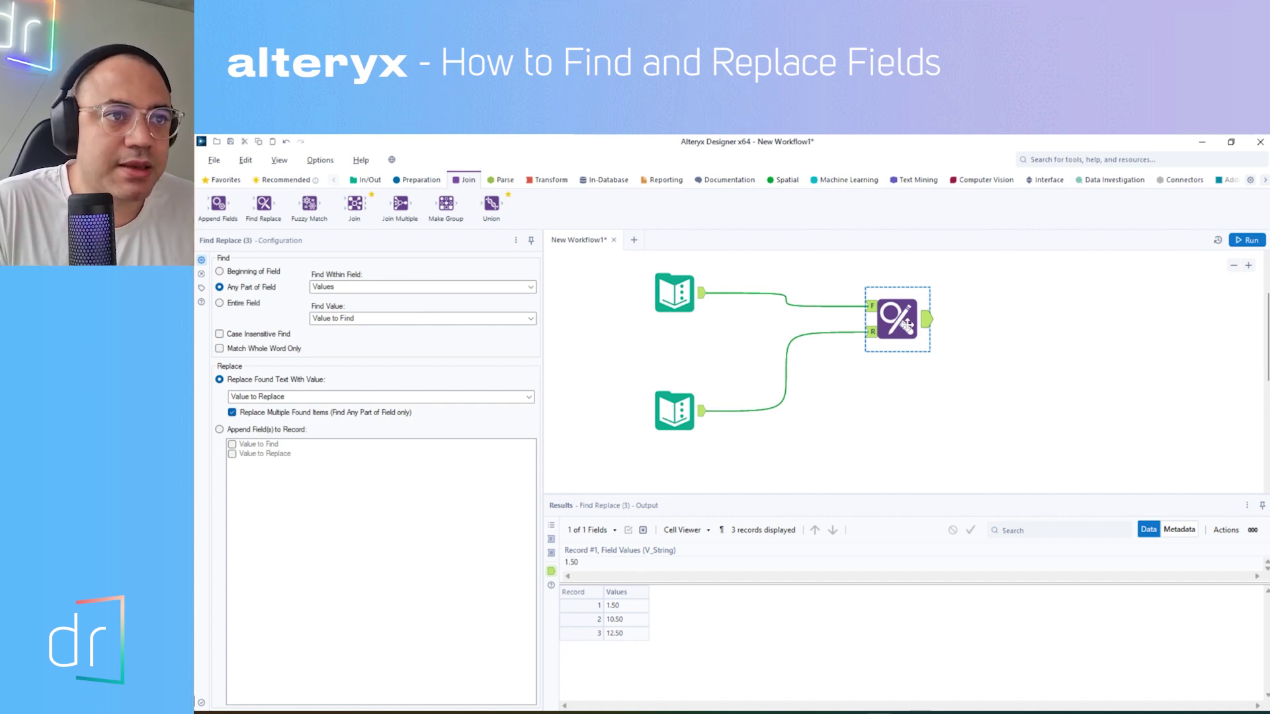
left_click(222, 271)
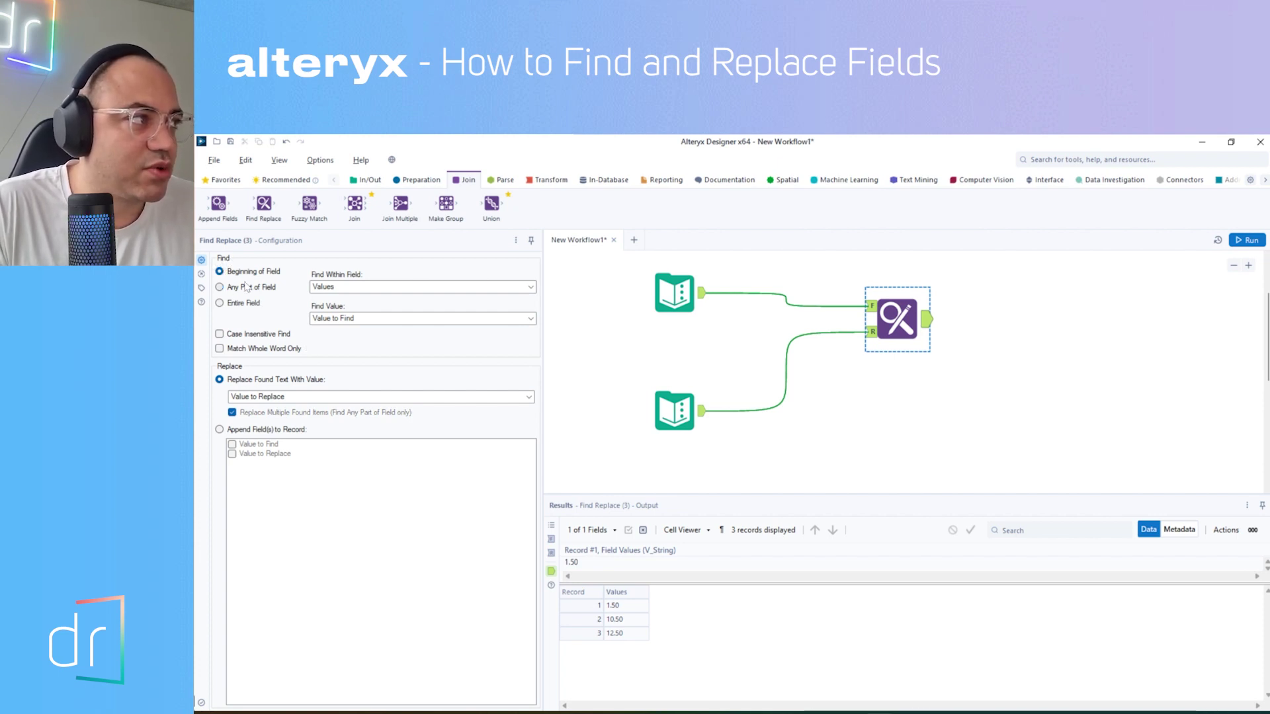
left_click(1252, 240)
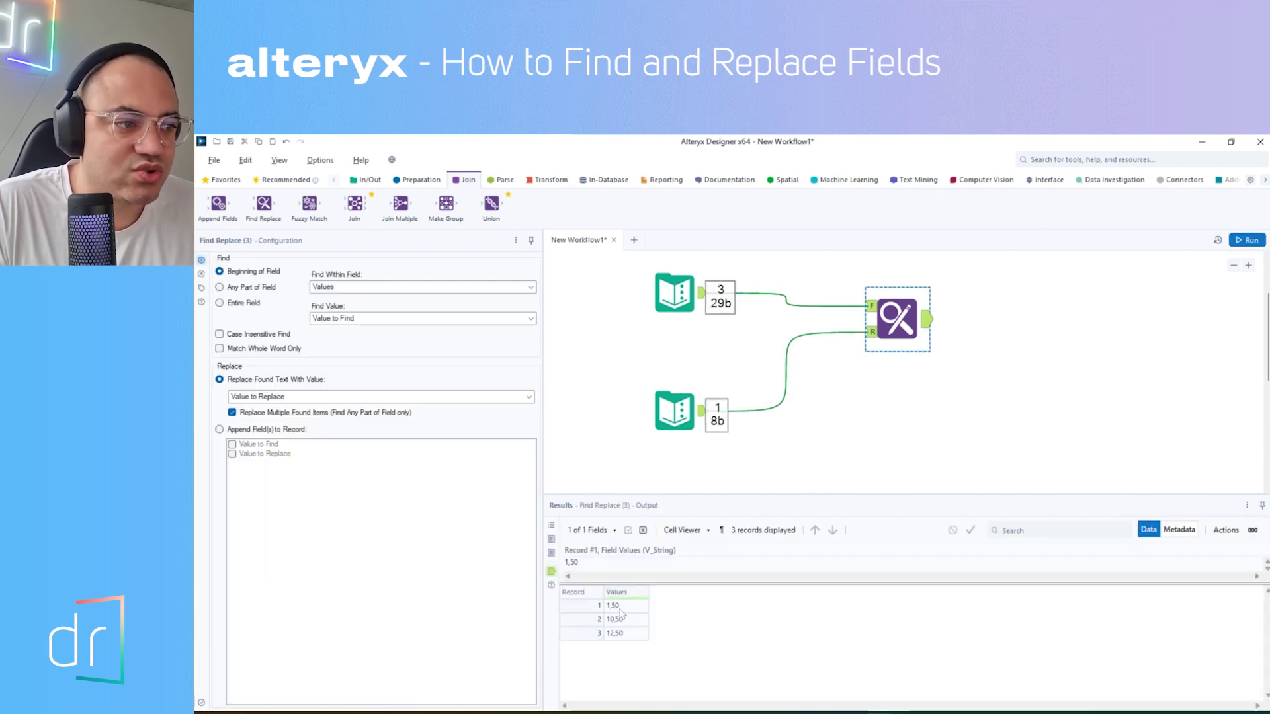
Go through the Values records in the new output to check whether their commas were replaced
left_click(620, 611)
key("Down")
key("Down")
key("Up")
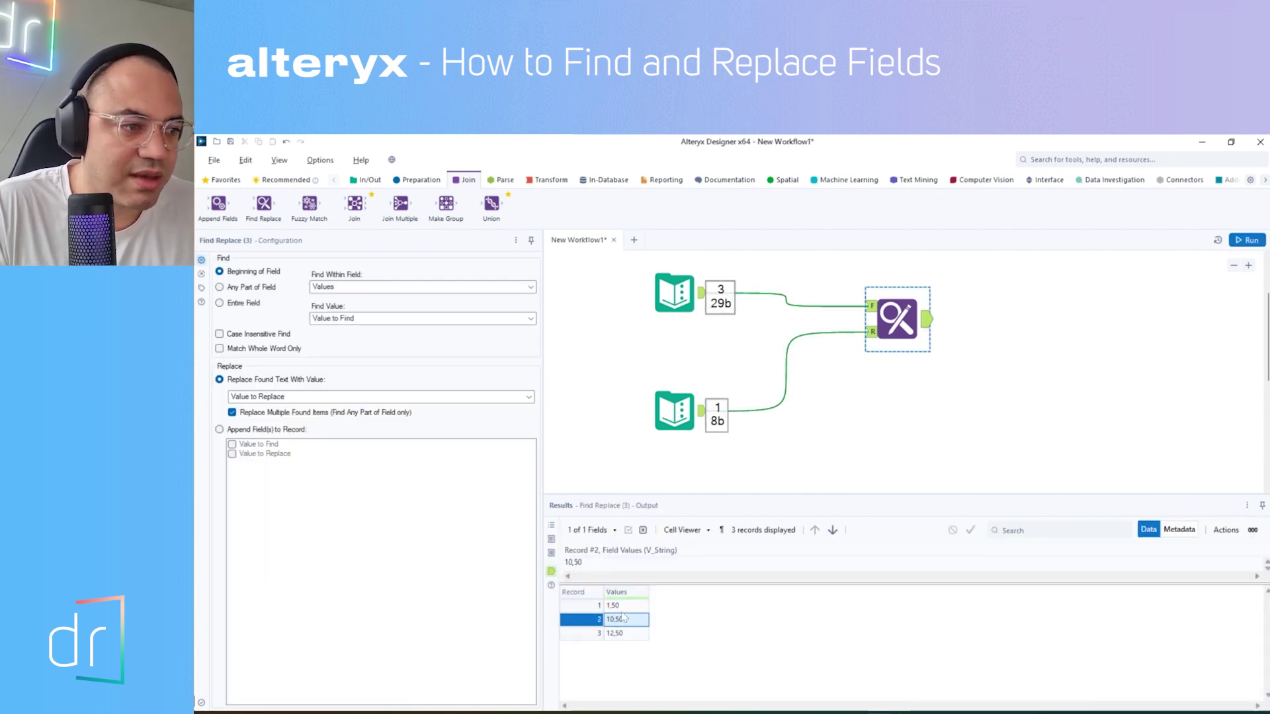
key("Up")
key("Down")
key("Down")
key("Up")
key("Up")
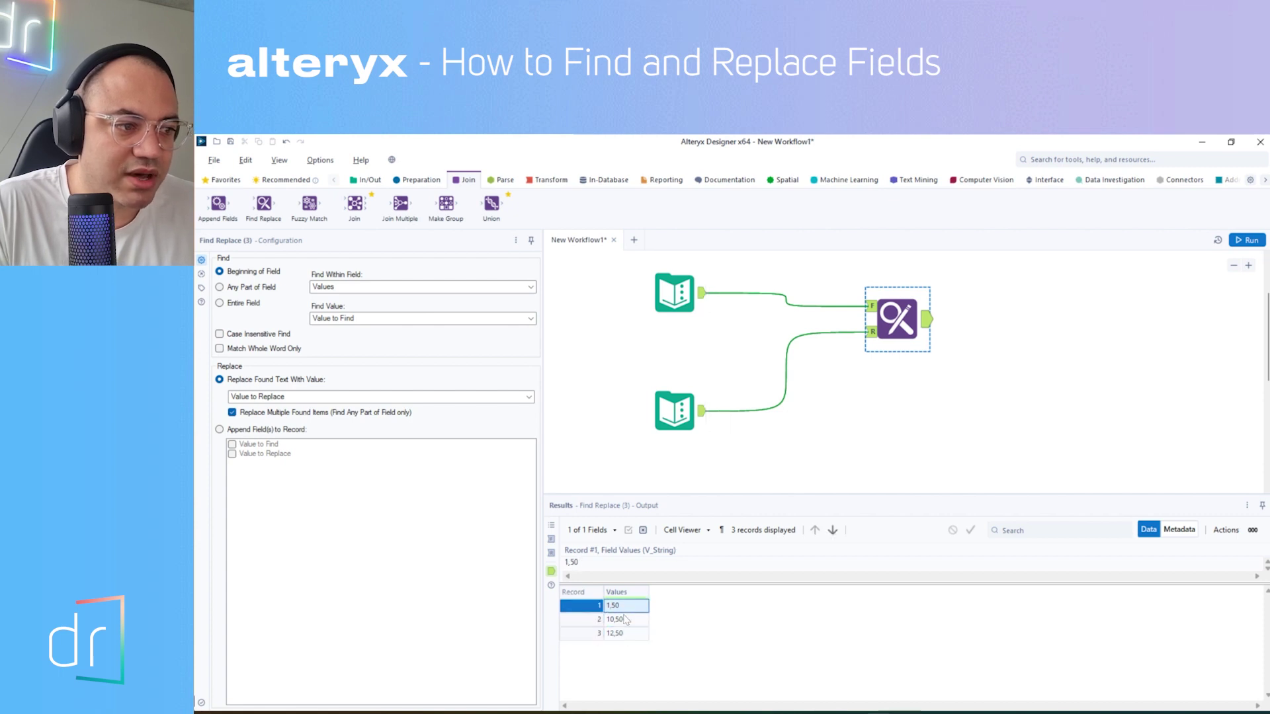
key("Down")
key("Down")
key("Up")
key("Up")
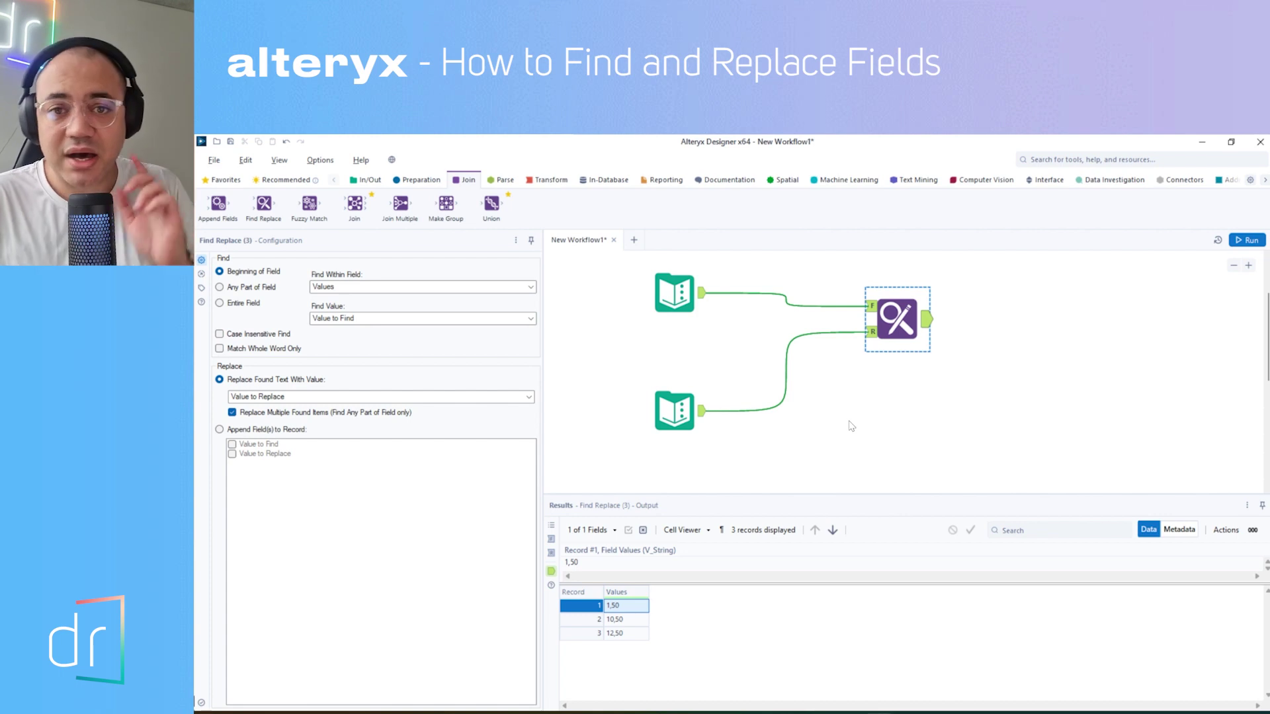
Change record 1 of the Values text input to ",150" and rerun the workflow
left_click(663, 298)
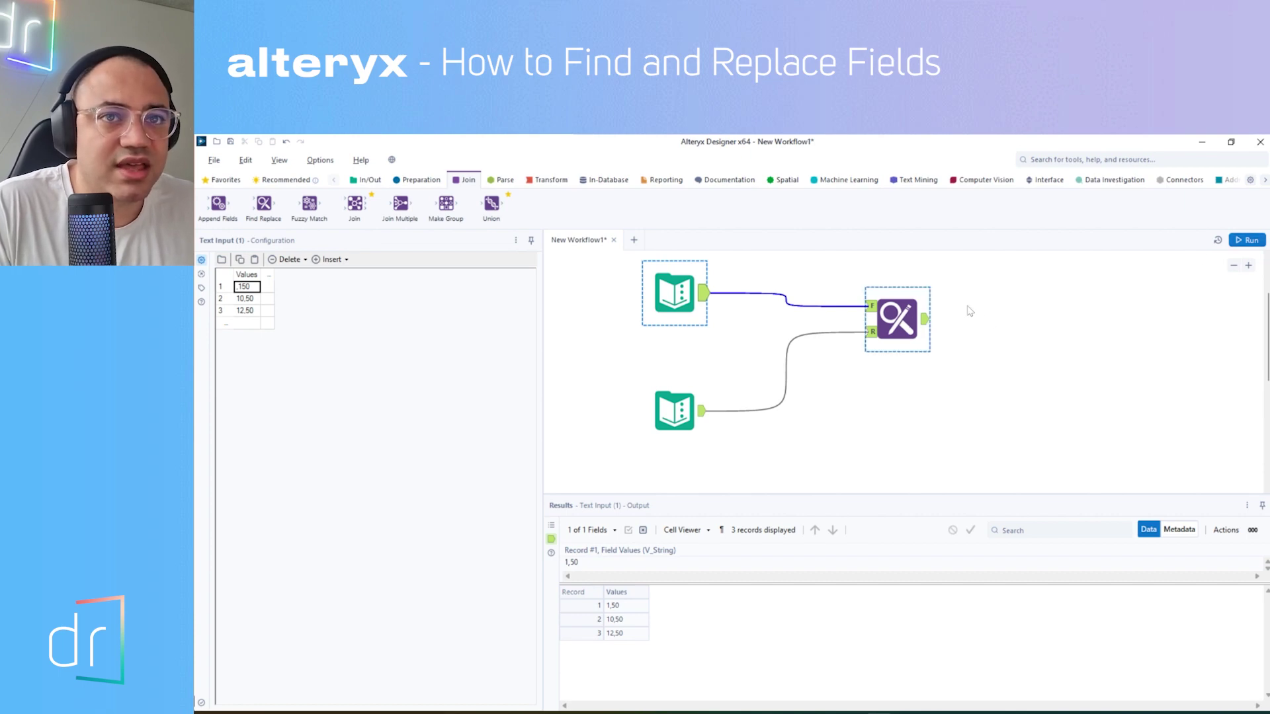
left_click(1246, 242)
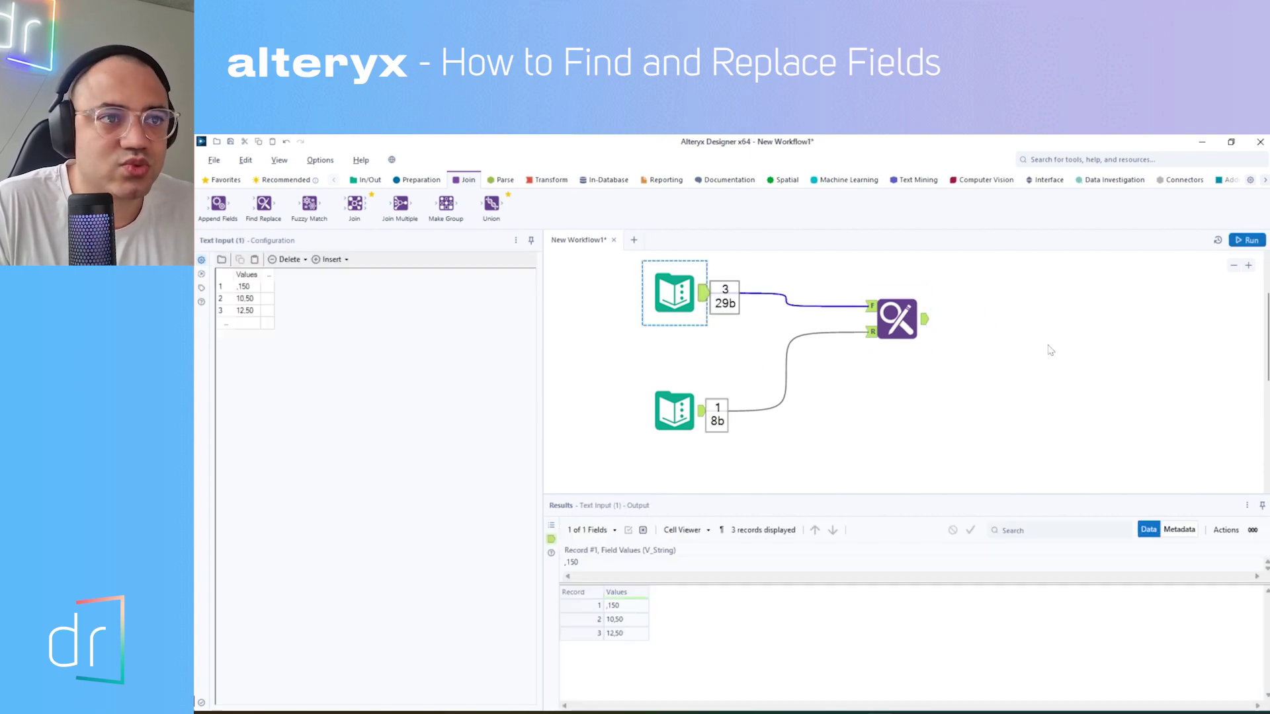
Inspect the Find Replace output records to see how Beginning of Field mode treats a leading comma compared with commas inside the values
left_click(919, 327)
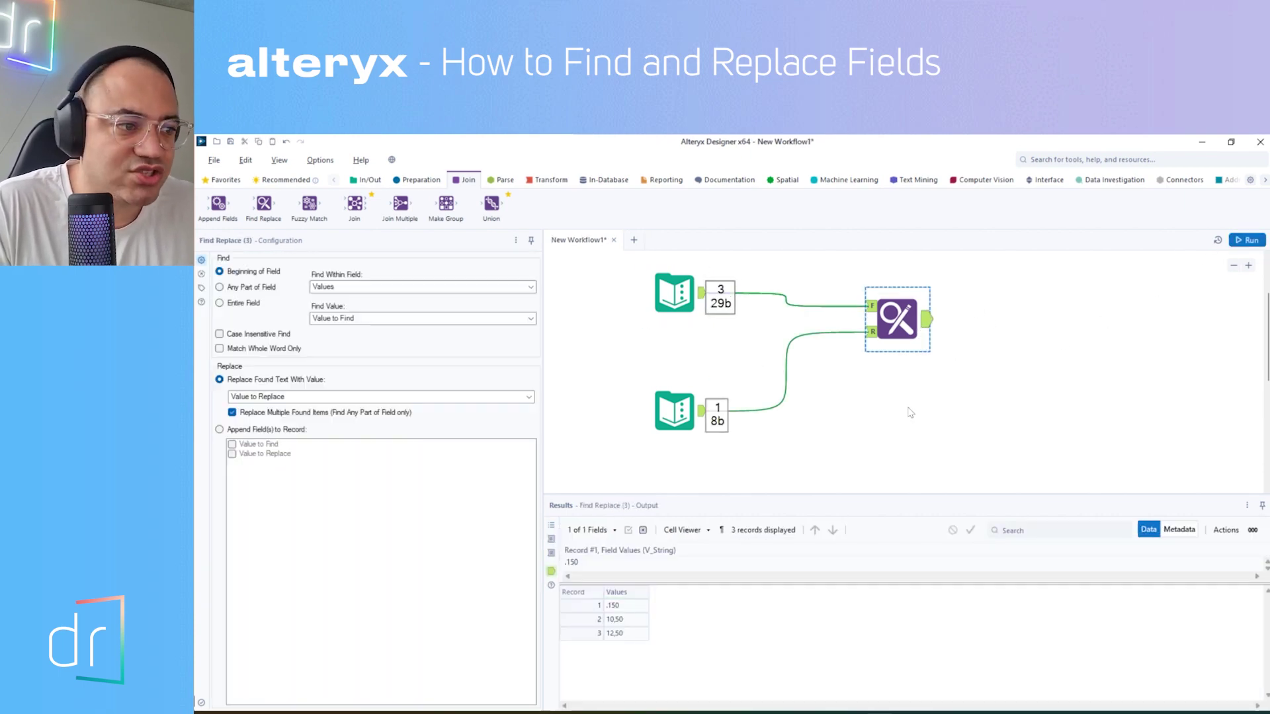
left_click(615, 611)
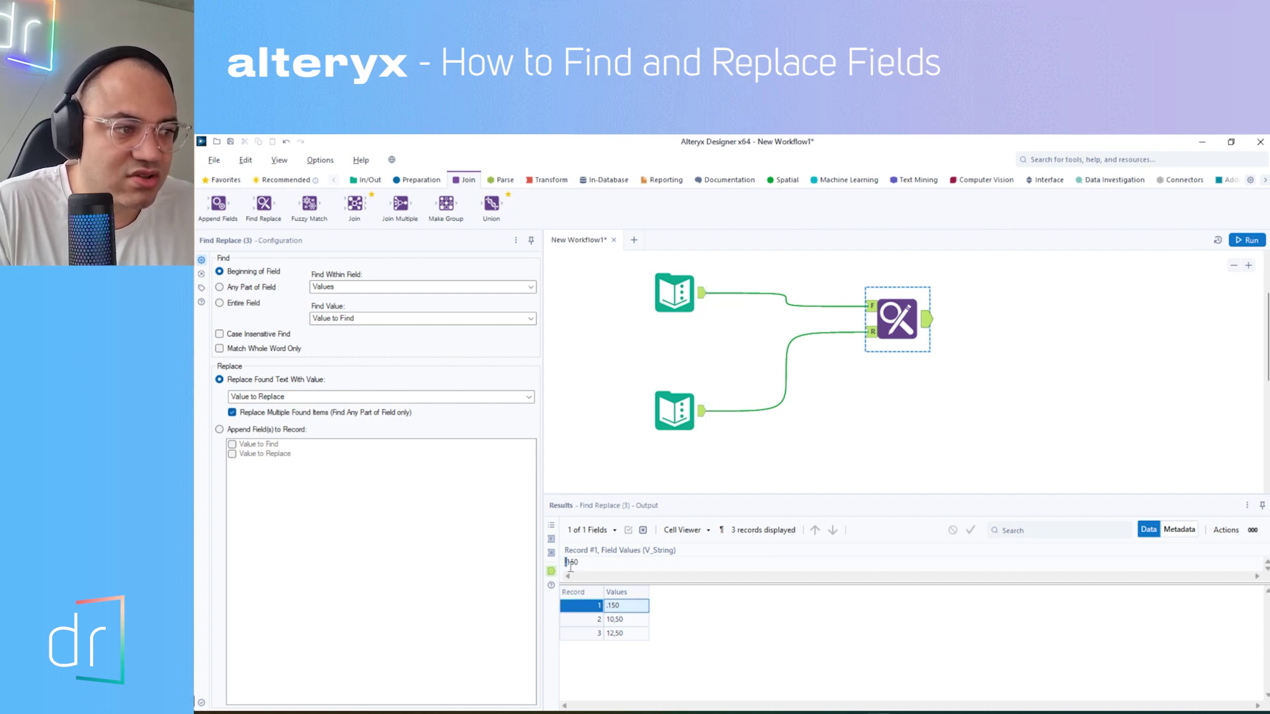
left_click(636, 619)
left_click(636, 633)
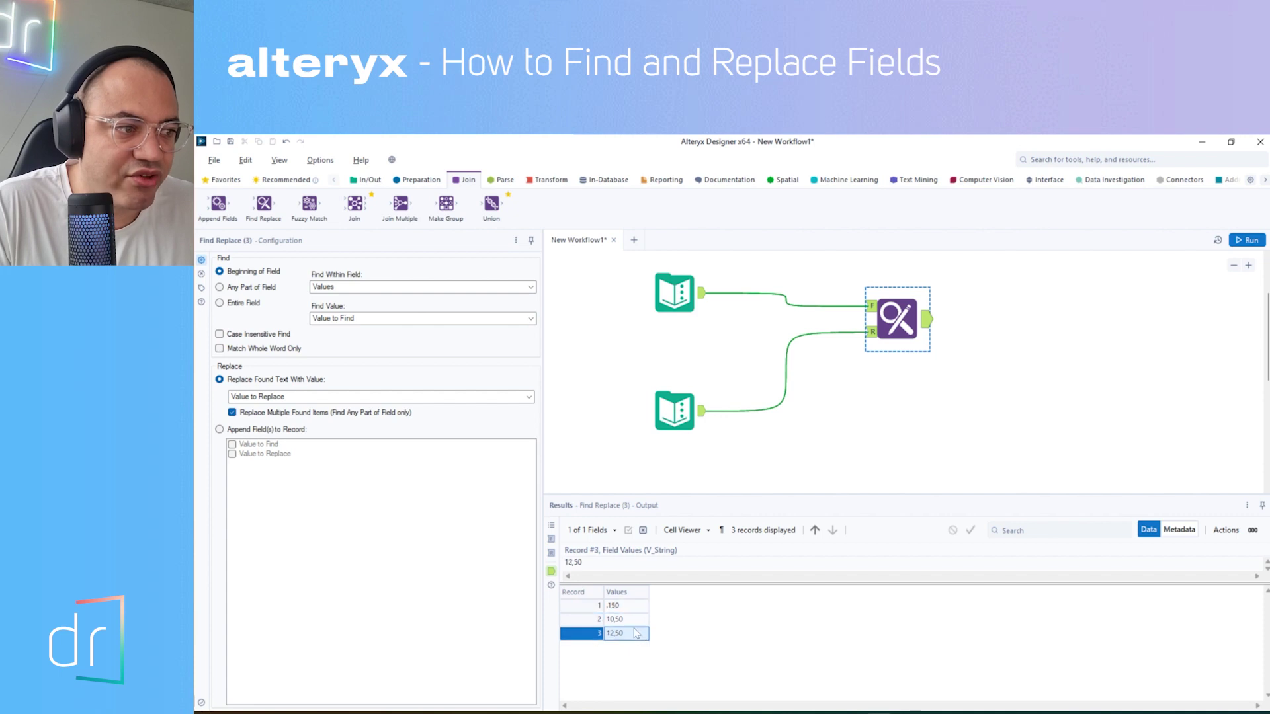
left_click_drag(567, 563, 593, 568)
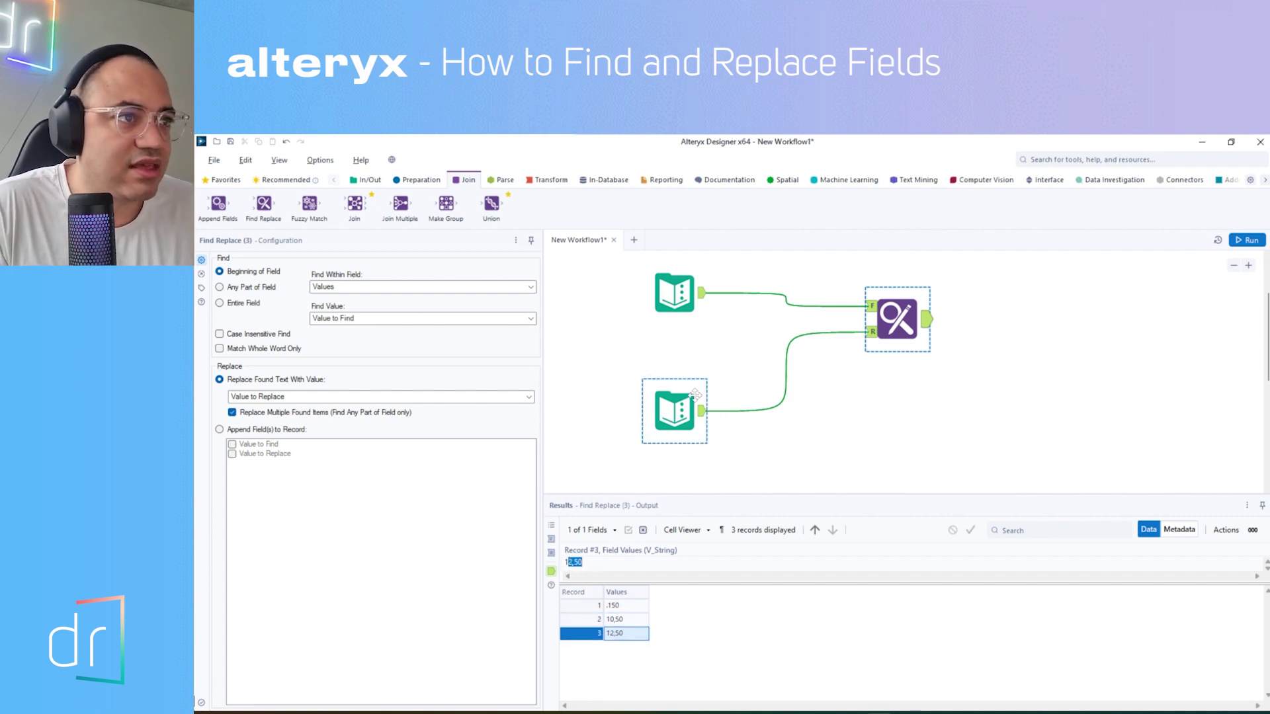
Switch the Find Replace tool's Find mode to Entire Field and rerun the workflow
left_click(239, 303)
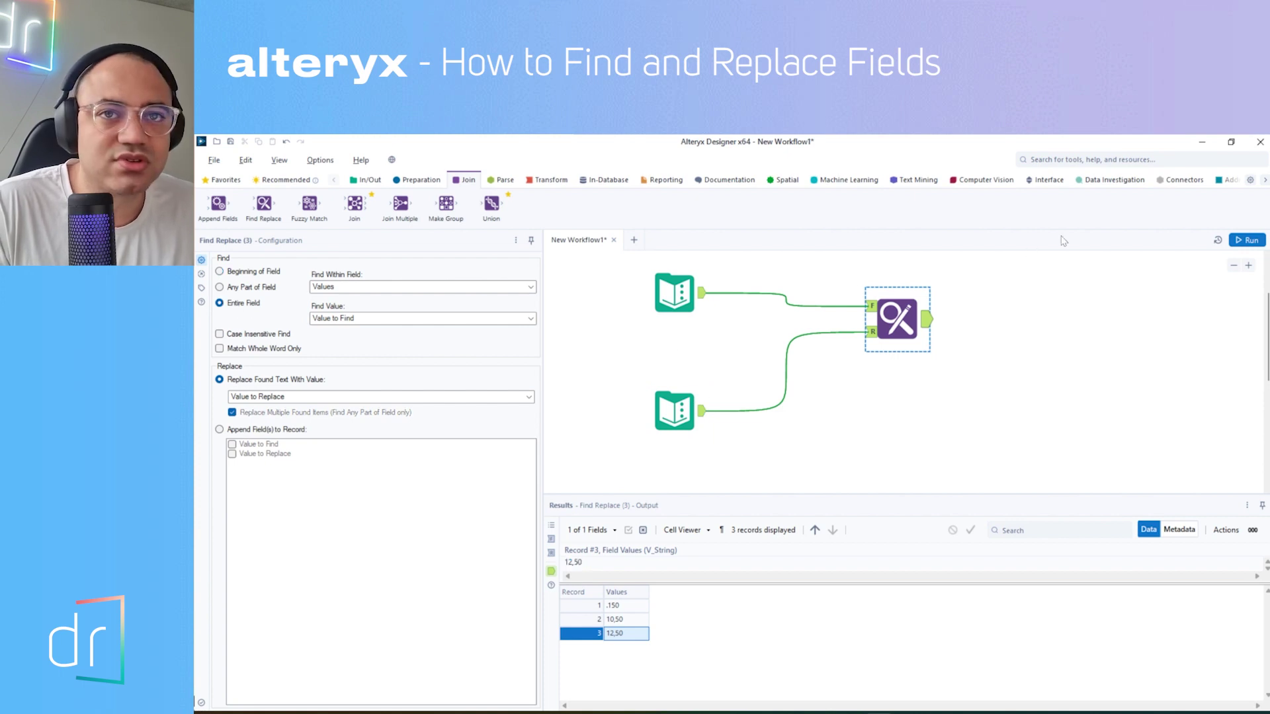
left_click(1245, 241)
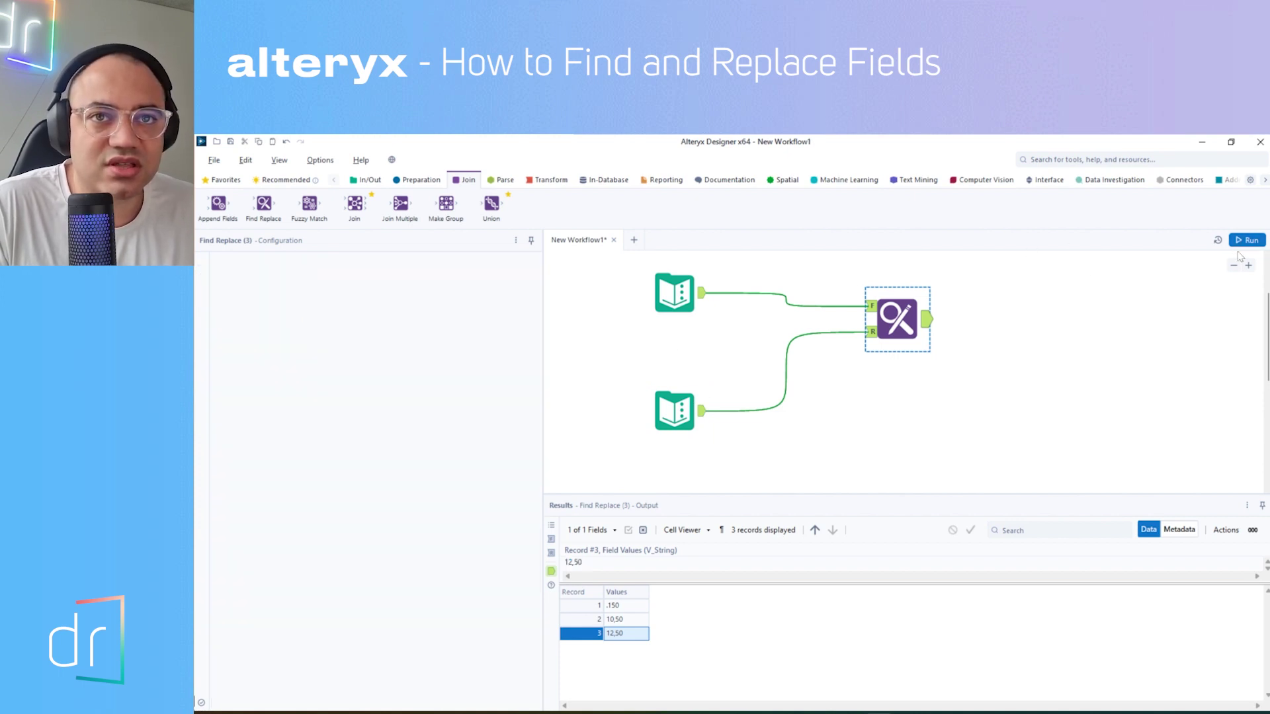
Go through all three Values records of the Entire Field output and check whether any comma was replaced
left_click(625, 605)
left_click(634, 620)
left_click(631, 633)
left_click(629, 605)
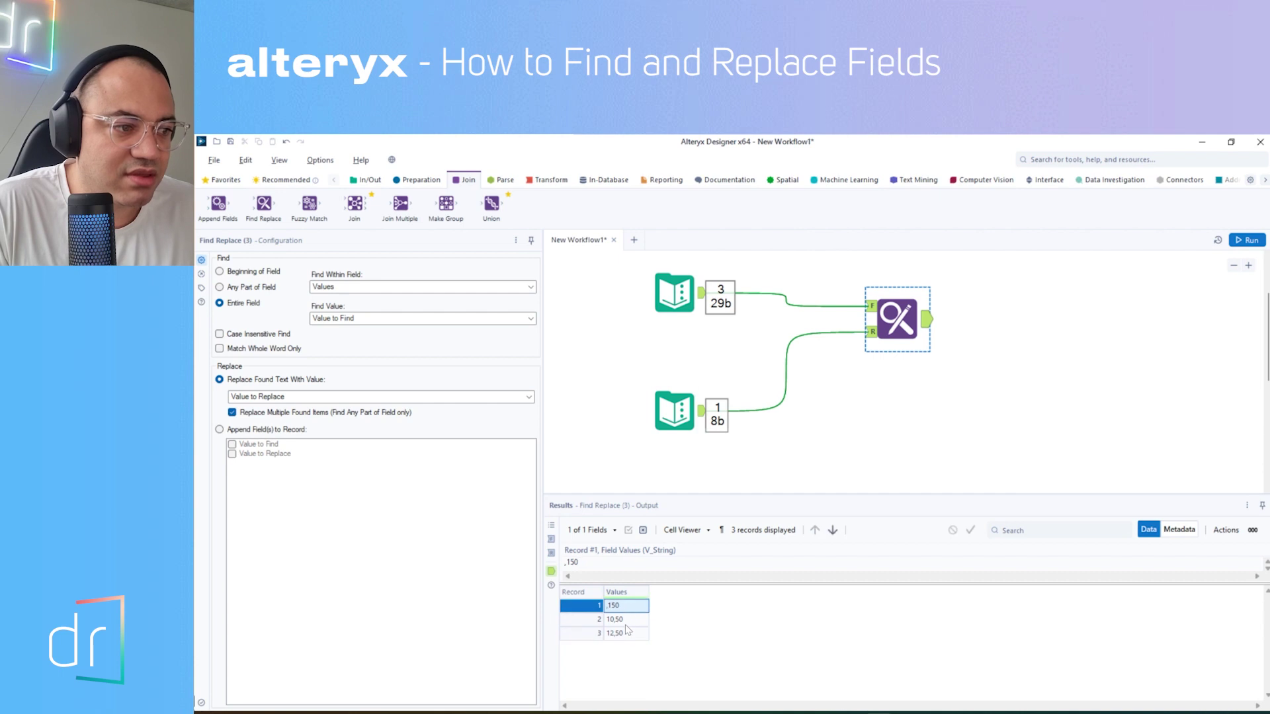
left_click(628, 619)
left_click(632, 633)
left_click(625, 617)
left_click(625, 605)
left_click(627, 619)
left_click(633, 633)
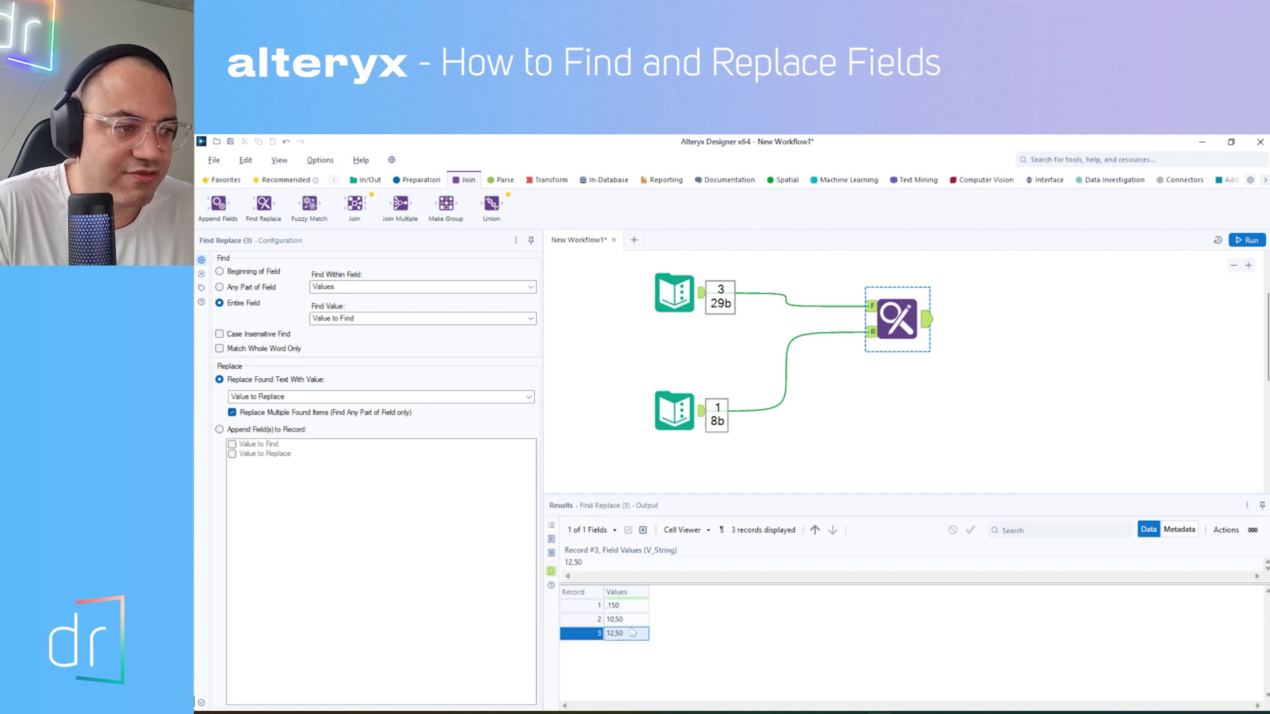
left_click(628, 619)
left_click(626, 606)
left_click(633, 620)
left_click(633, 633)
left_click(633, 619)
left_click(632, 605)
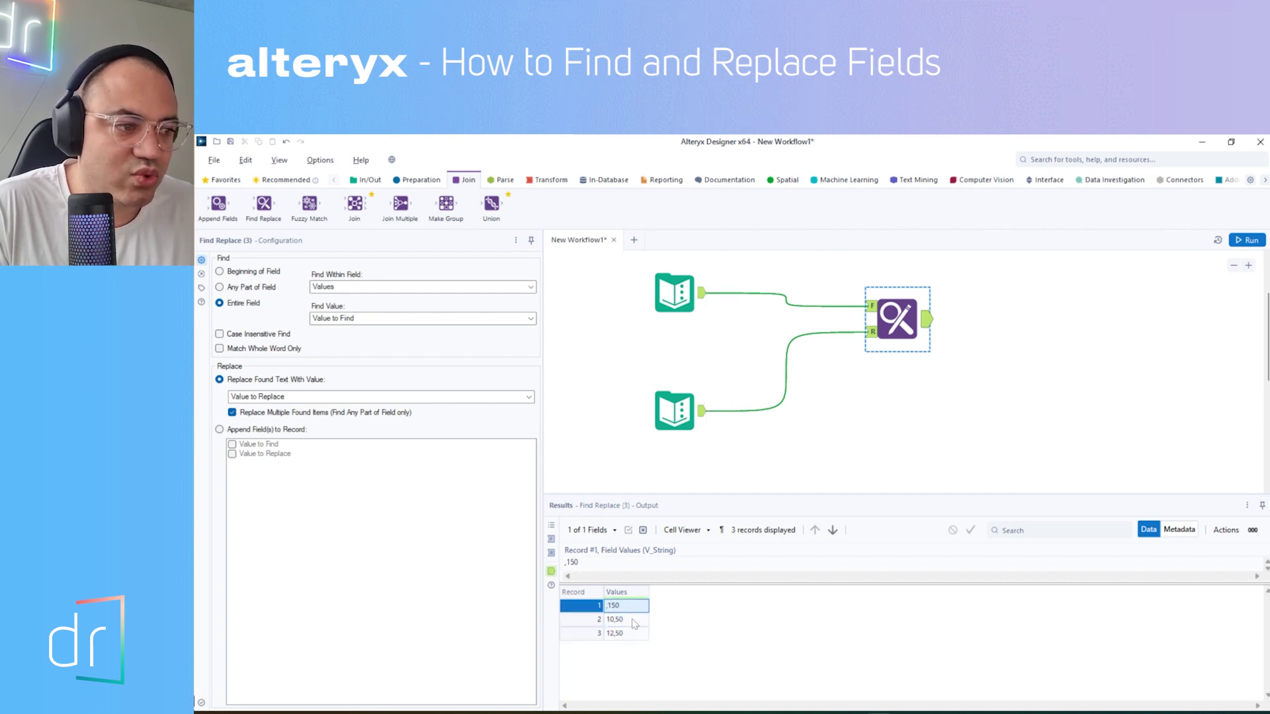
left_click(632, 619)
left_click(634, 634)
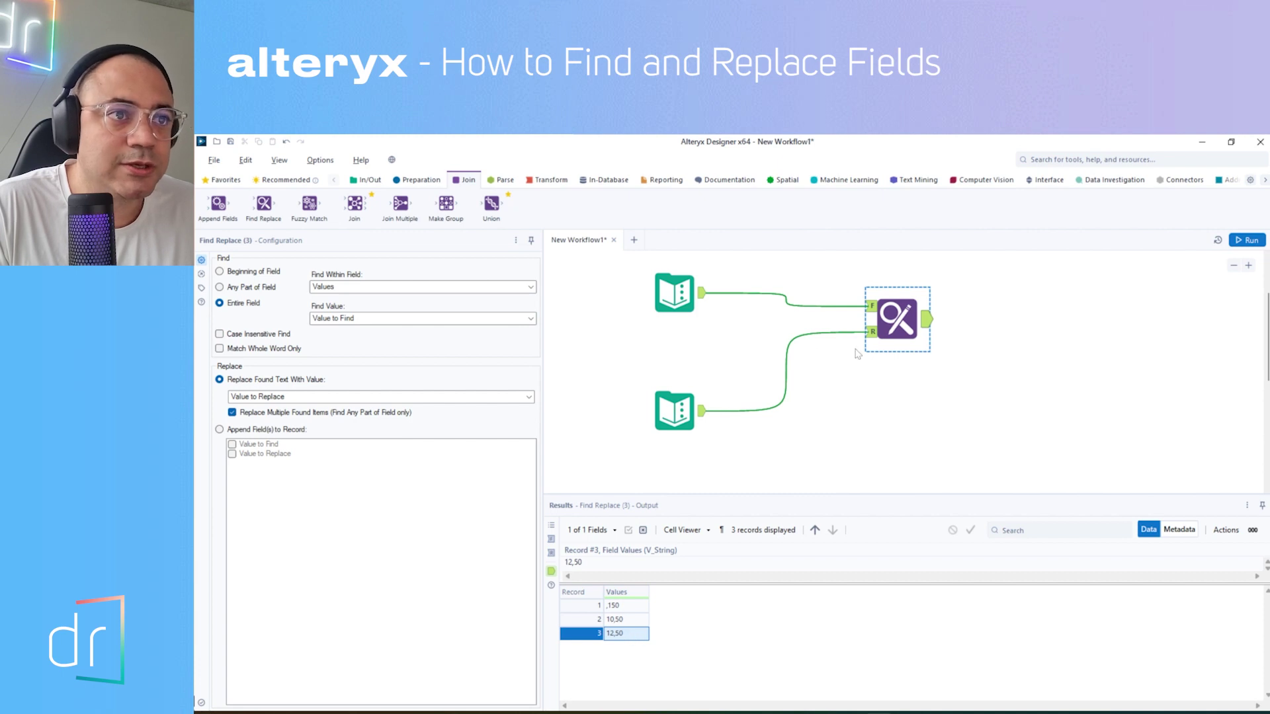
Replace record 1 of the Values text input with a single comma and rerun the workflow
left_click(676, 301)
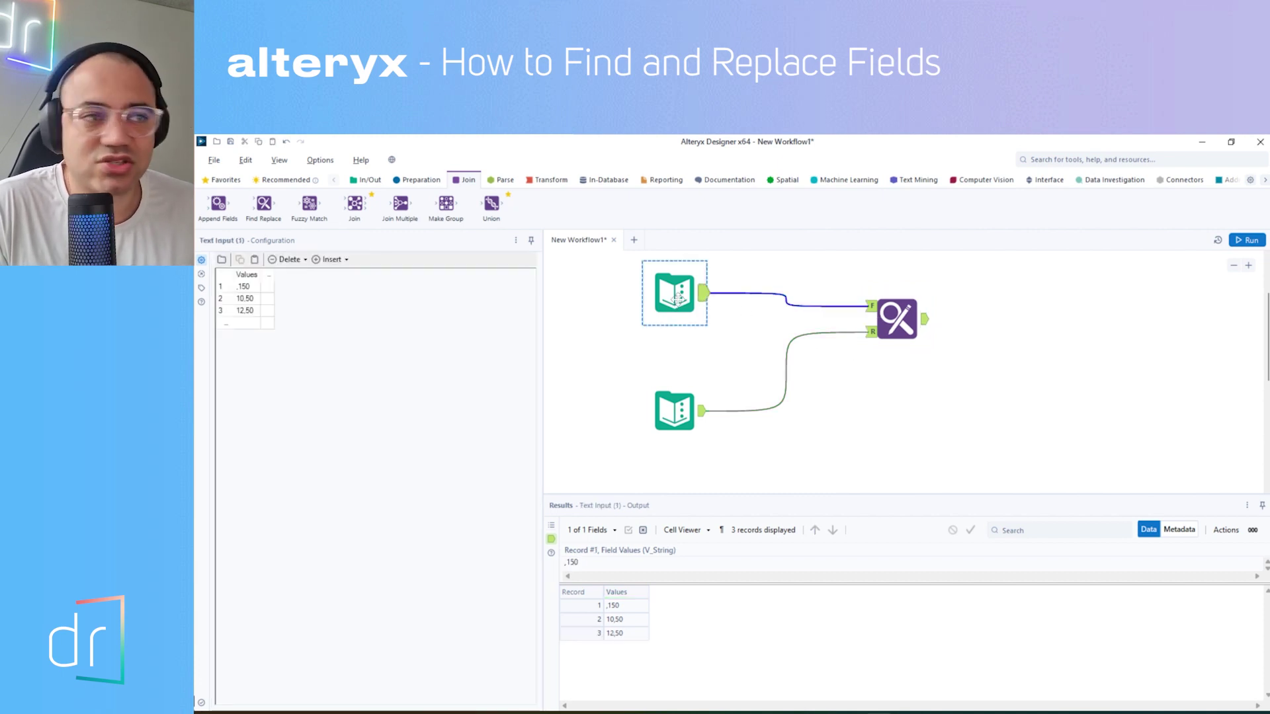
double_click(244, 286)
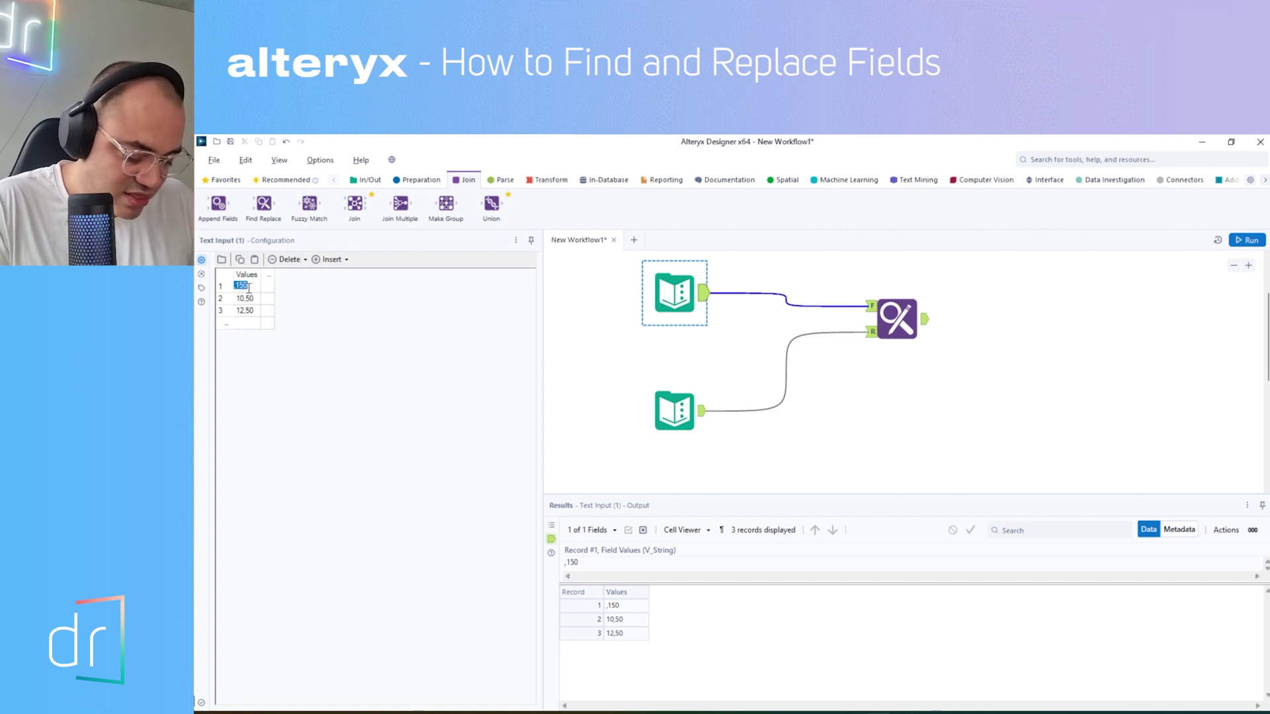
type(",")
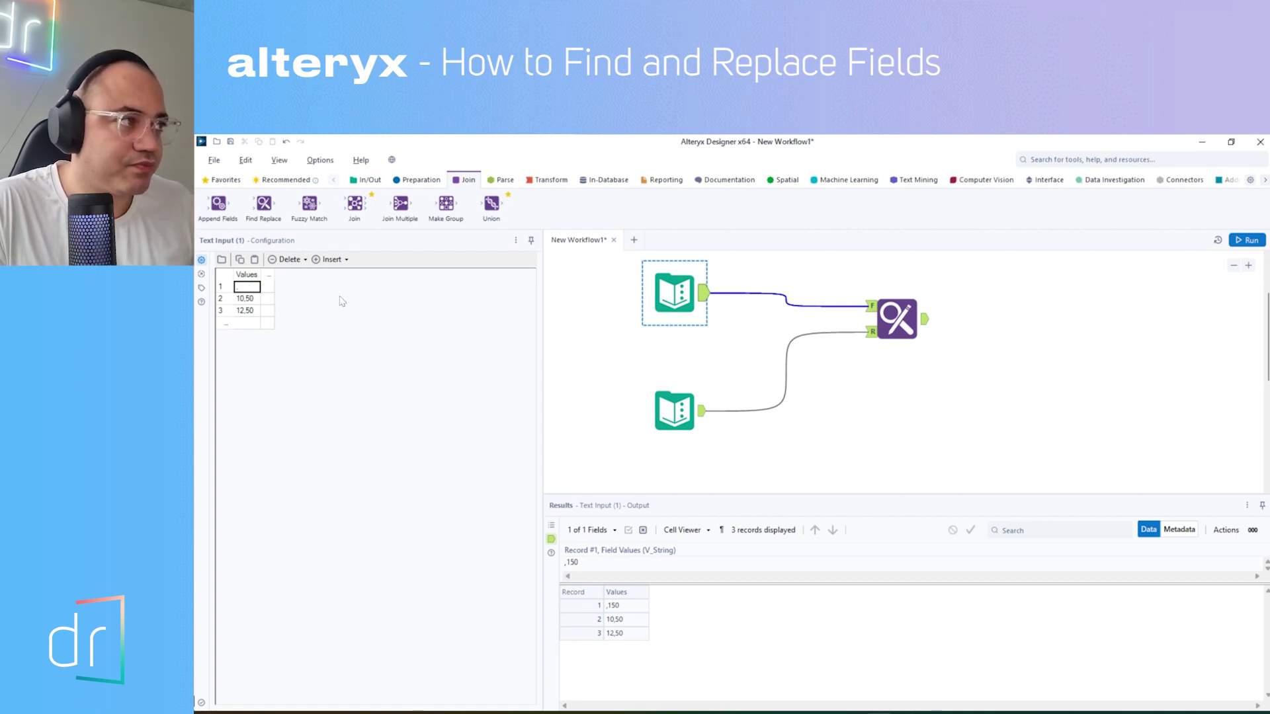
left_click(1246, 240)
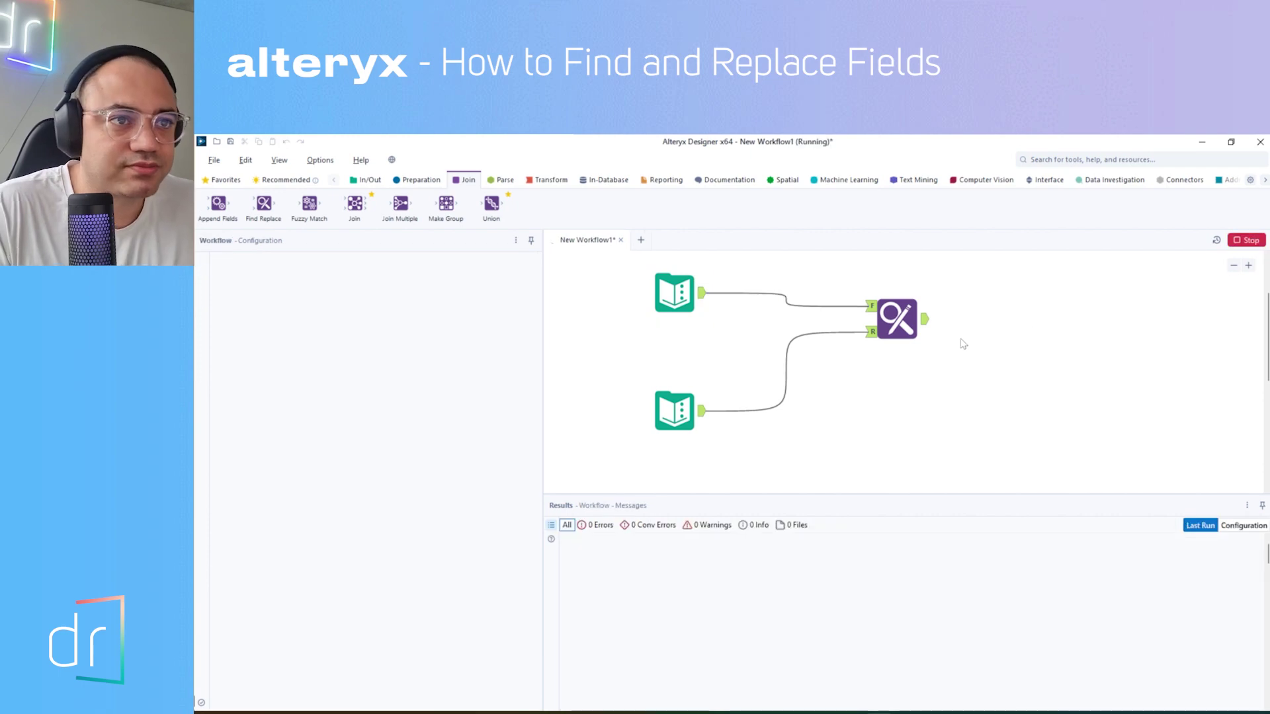
Compare the comma-only record with the other Values records in the Find Replace output under Entire Field mode
left_click(907, 321)
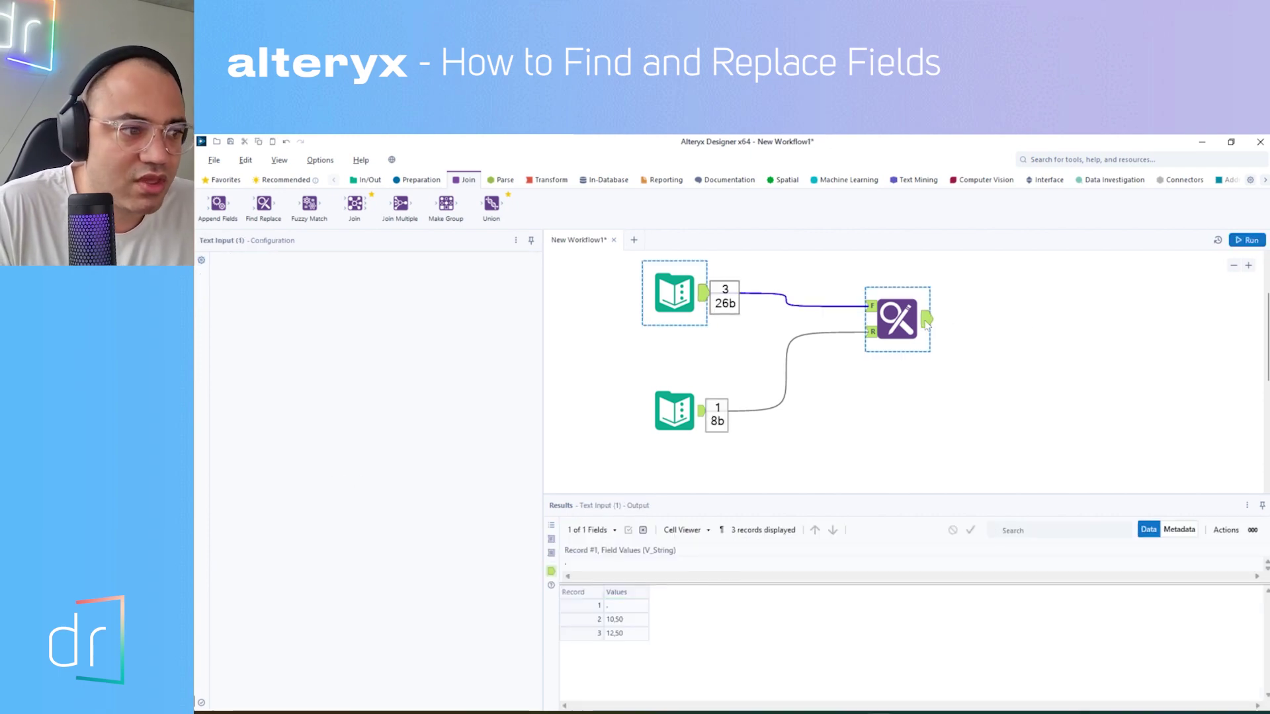
left_click(619, 608)
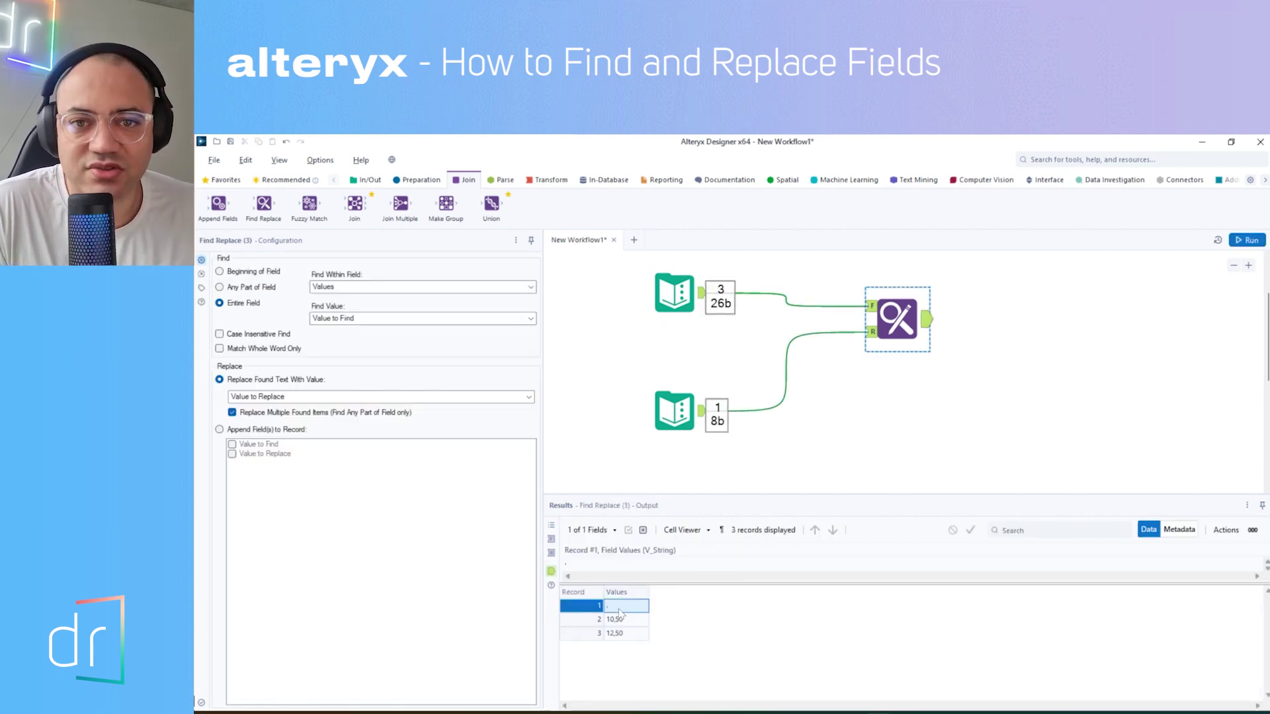
left_click(621, 619)
left_click(630, 633)
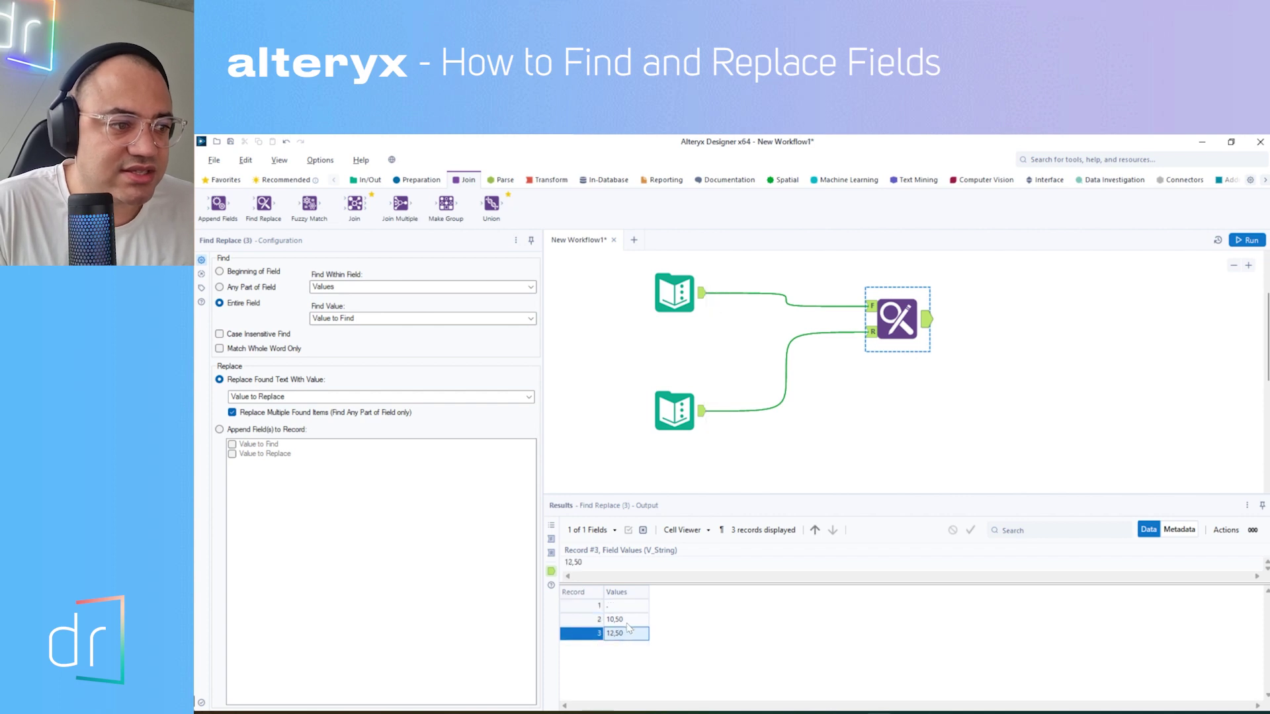
left_click(631, 607)
left_click(632, 633)
left_click(629, 620)
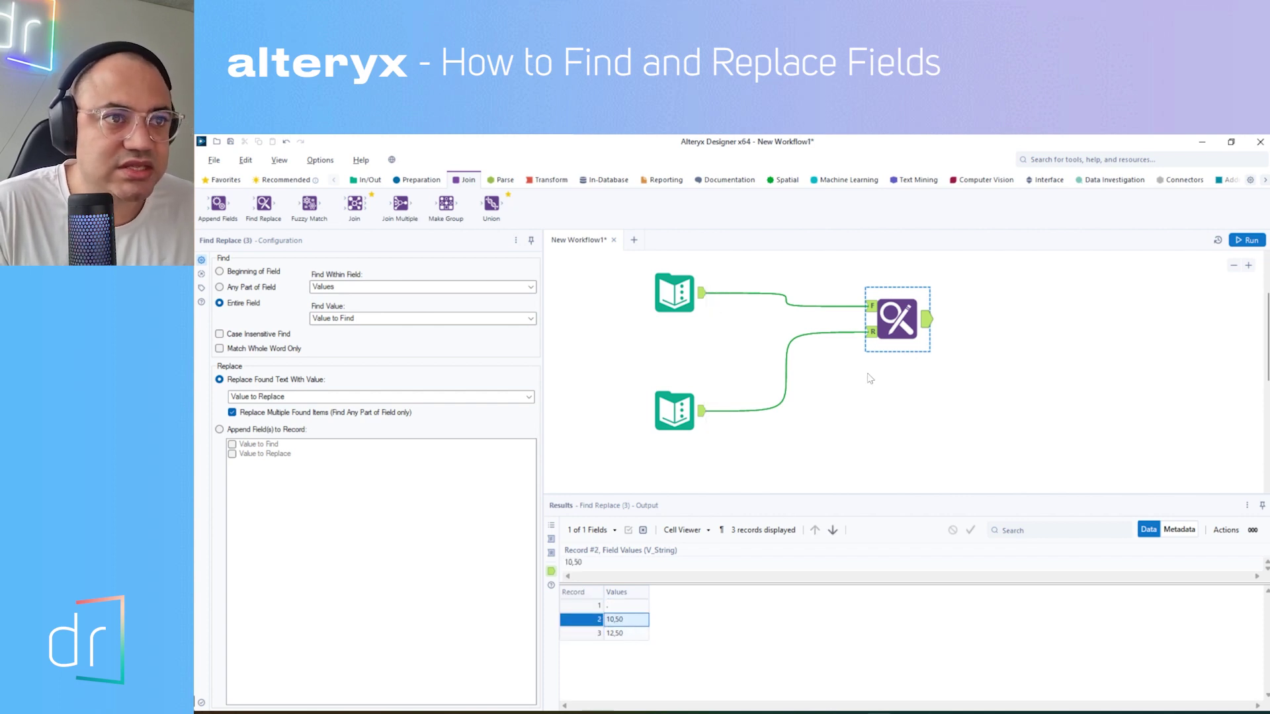